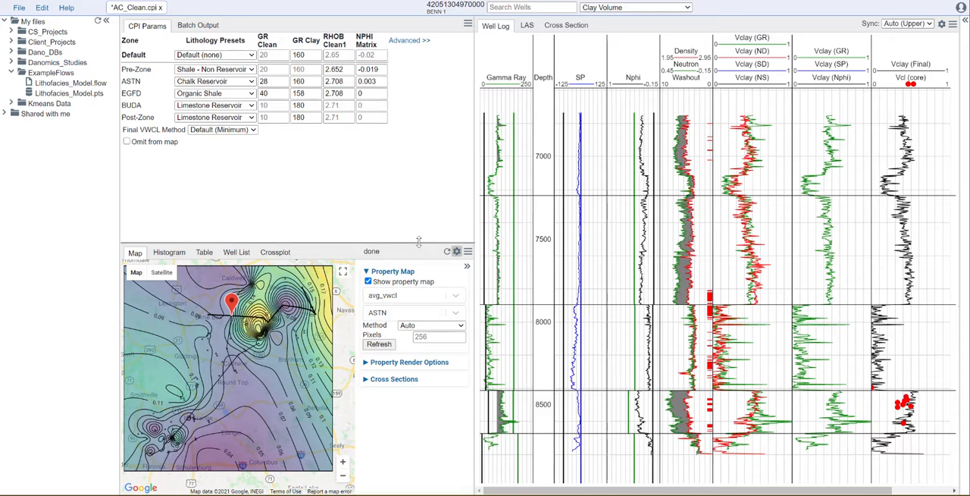
# Set the map's cross-section display to None and close the map settings.
pyautogui.click(367, 379)
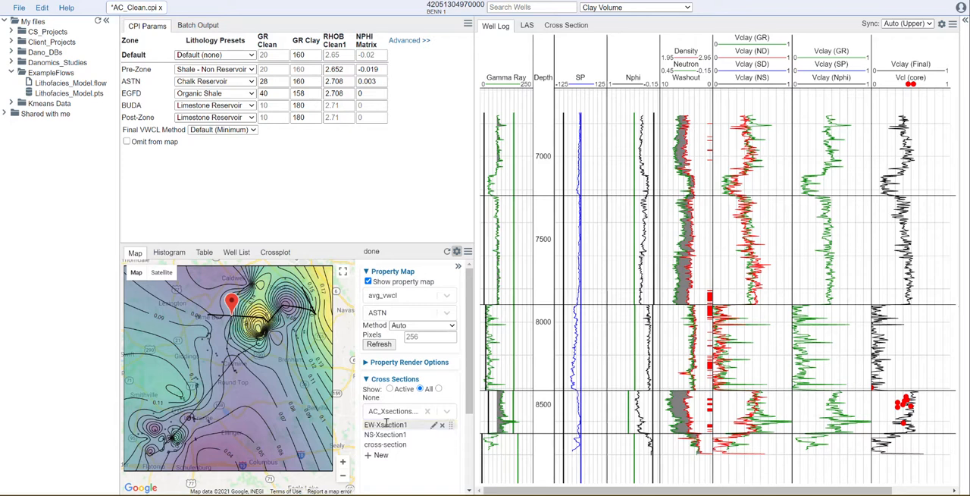
pyautogui.click(438, 388)
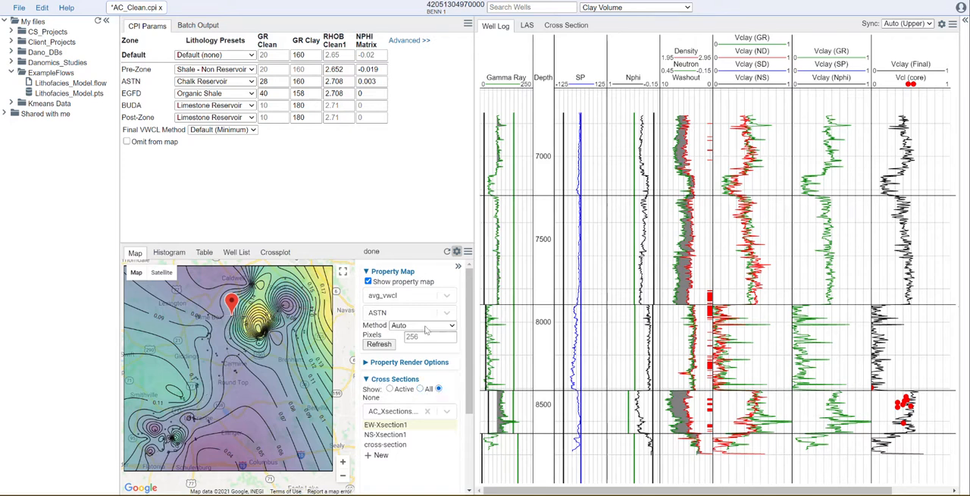
pyautogui.click(458, 267)
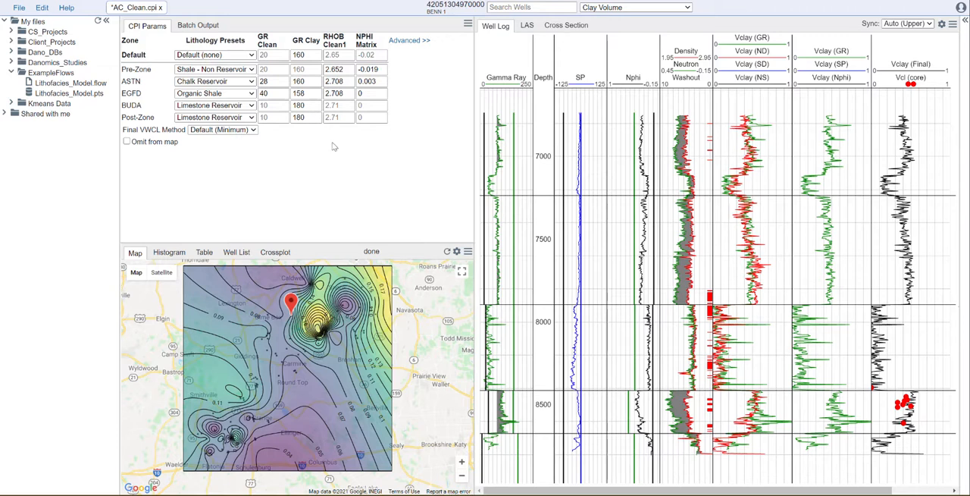
# Create a new flow file named Grid_and_Smooth.flow and move it into the ExampleFlows folder.
pyautogui.click(17, 10)
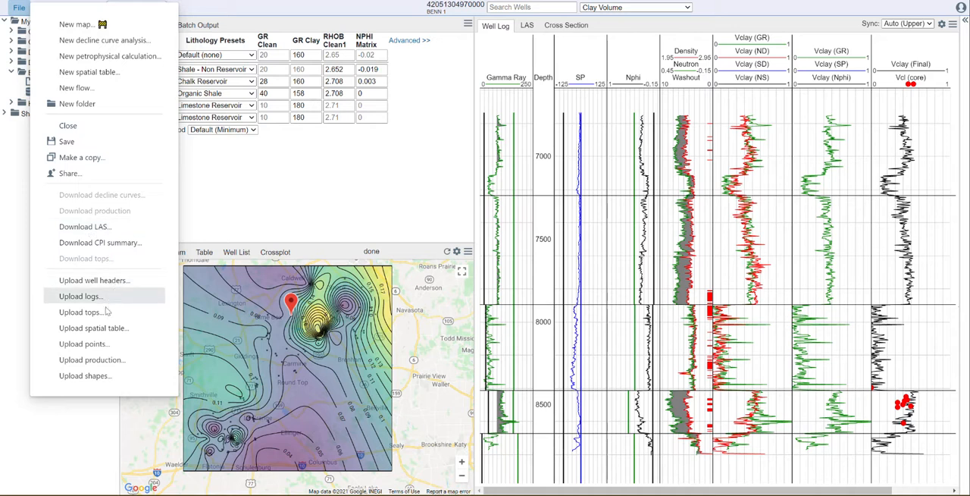
pyautogui.click(94, 89)
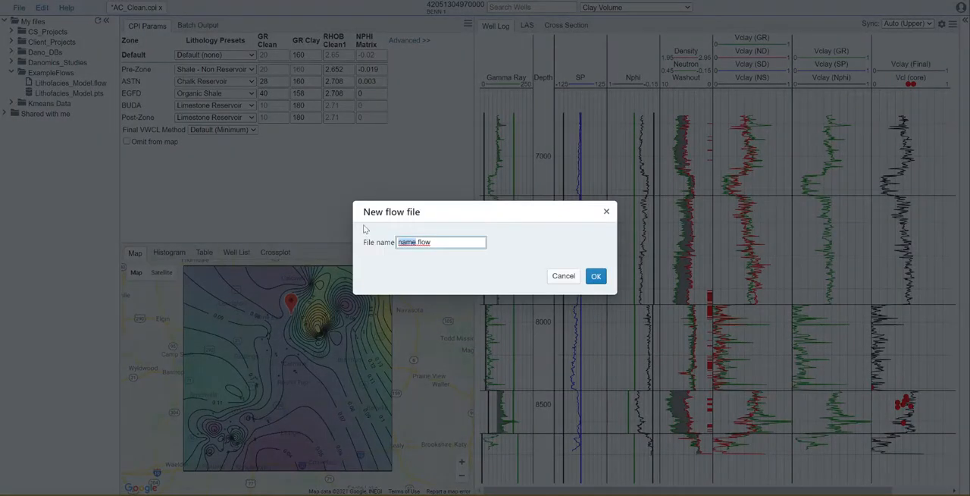
pyautogui.write('Grid_and_Smooth')
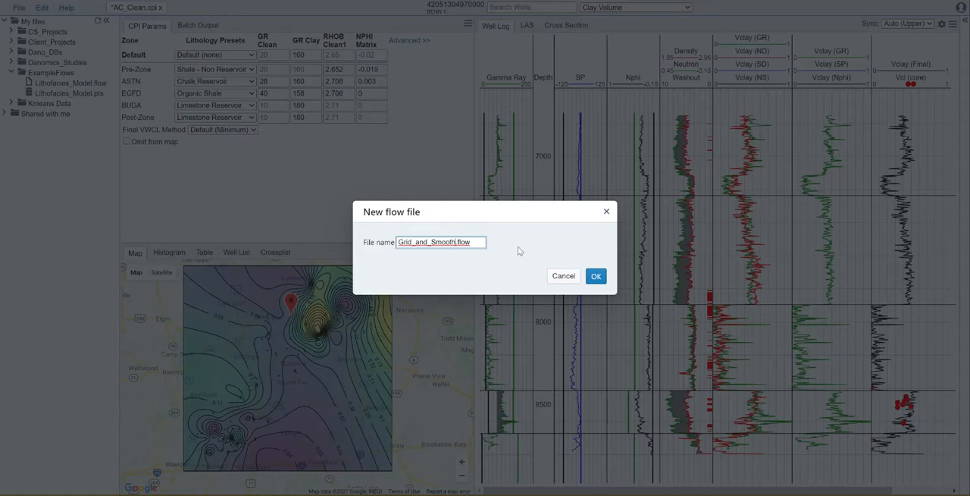
pyautogui.click(596, 275)
pyautogui.moveTo(65, 115); pyautogui.dragTo(58, 74)
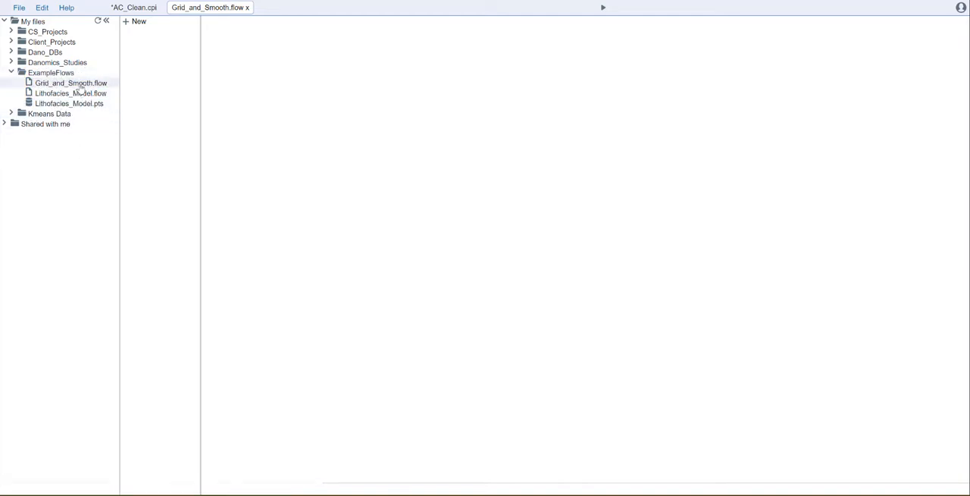
# Add a LogInput tool followed by a CpiLogCalc tool to the empty flow.
pyautogui.click(134, 22)
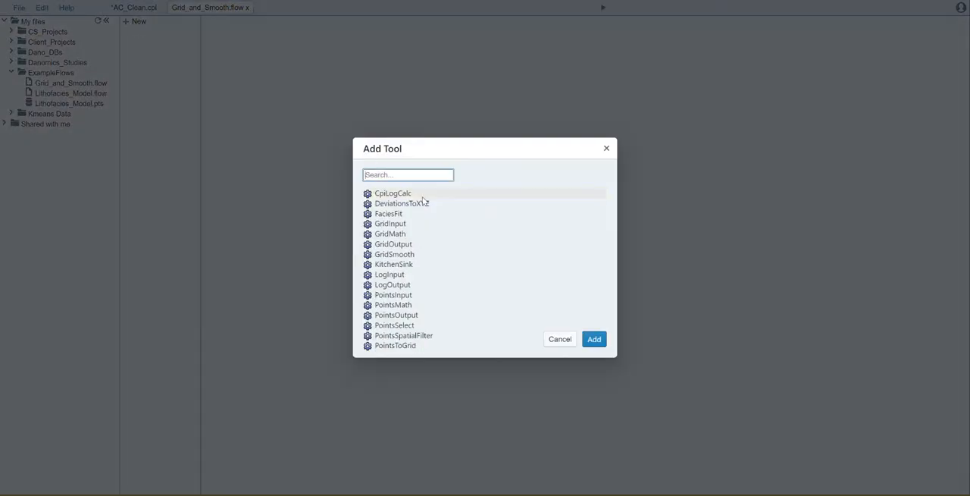
pyautogui.write('log')
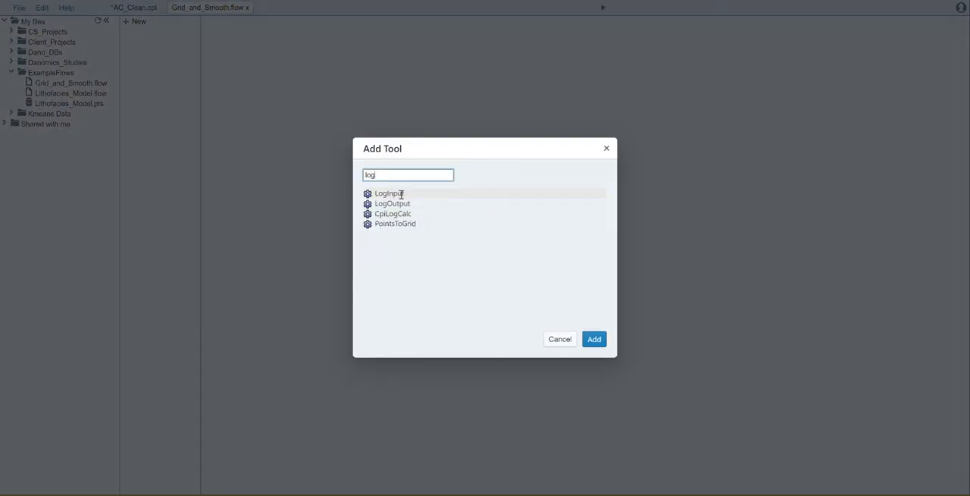
pyautogui.click(402, 193)
pyautogui.click(593, 339)
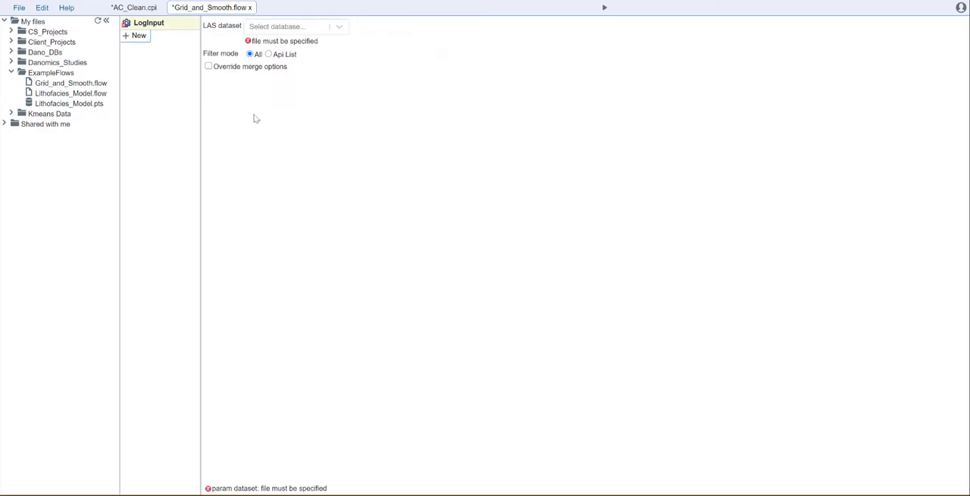
pyautogui.click(135, 37)
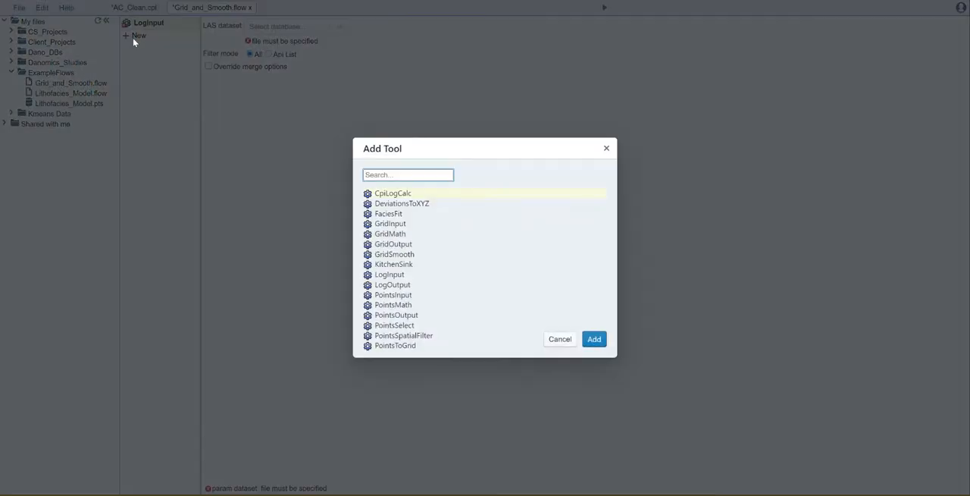
pyautogui.write('cpli')
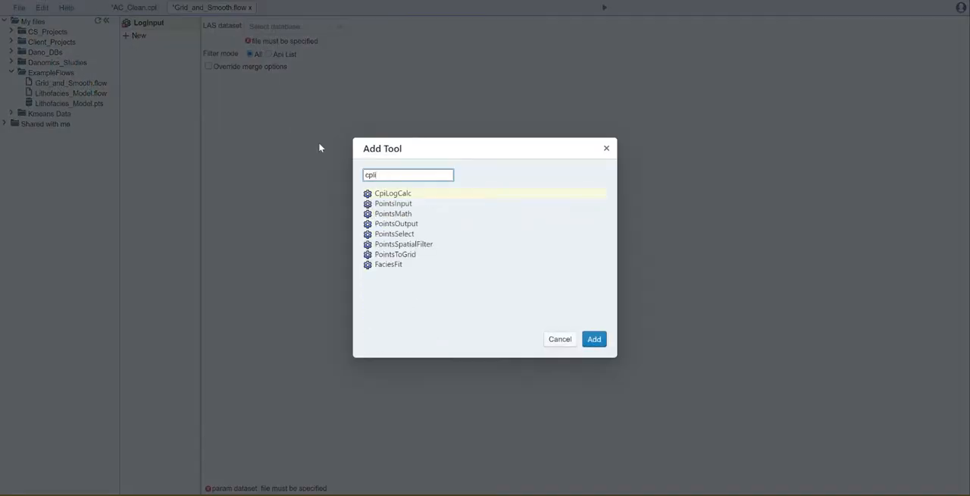
pyautogui.click(409, 195)
pyautogui.click(593, 338)
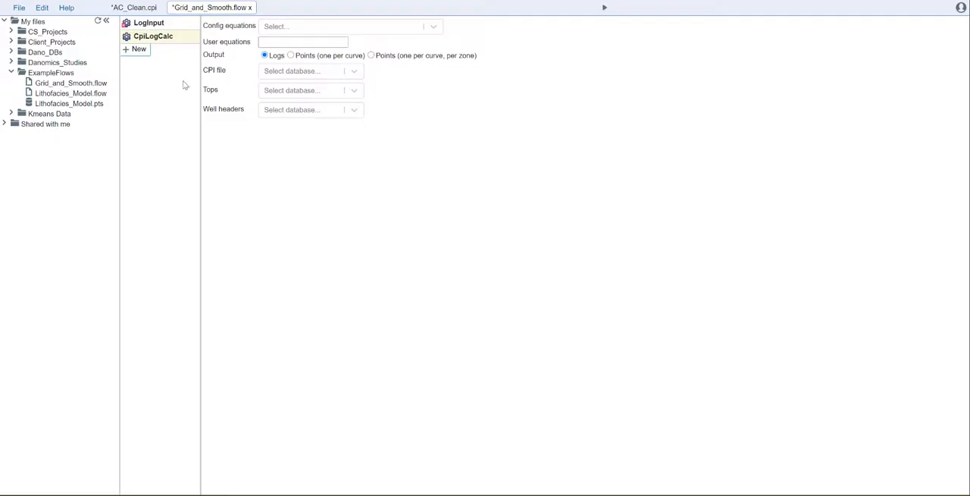
# Add a PointsSelect tool and a PointsToGrid tool after CpiLogCalc in the flow.
pyautogui.click(136, 49)
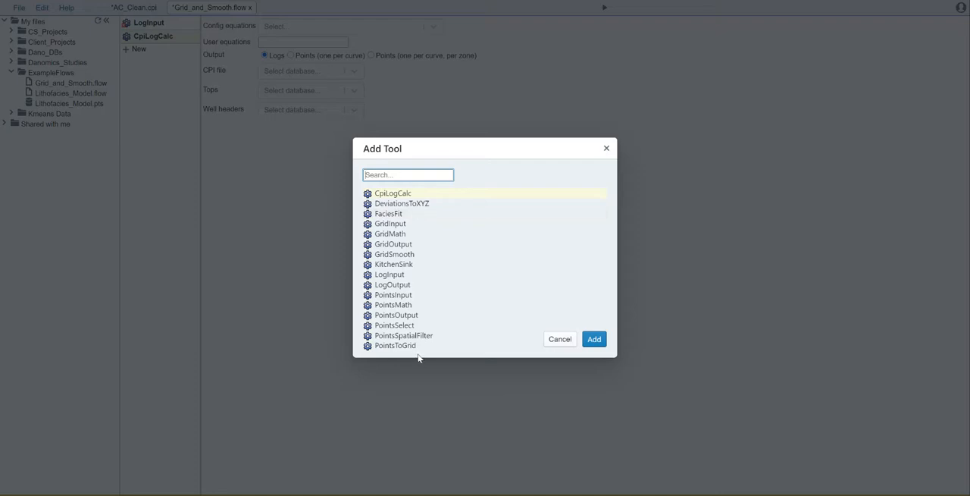
pyautogui.click(407, 326)
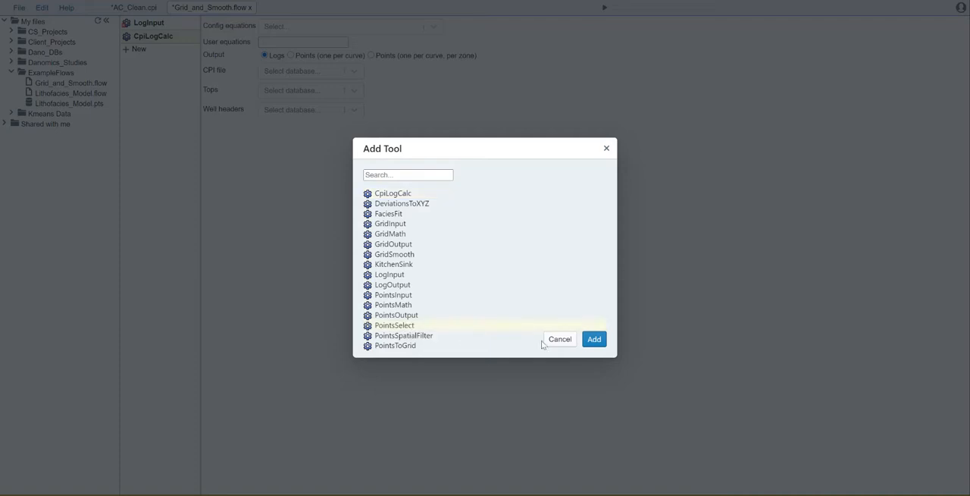
pyautogui.click(595, 341)
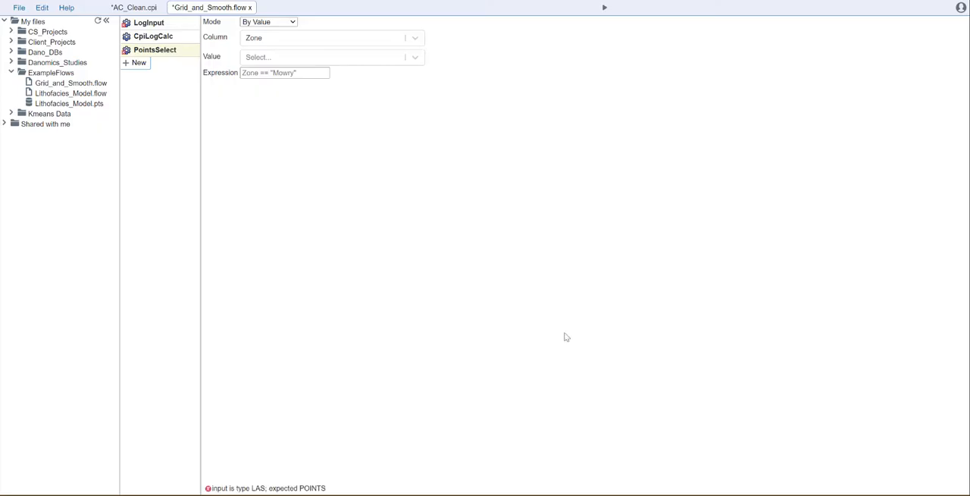
pyautogui.click(139, 63)
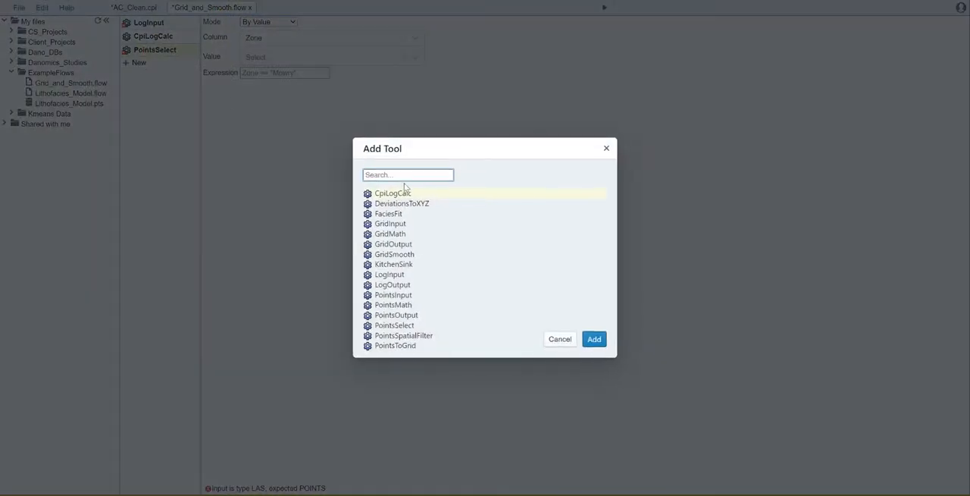
pyautogui.write('point')
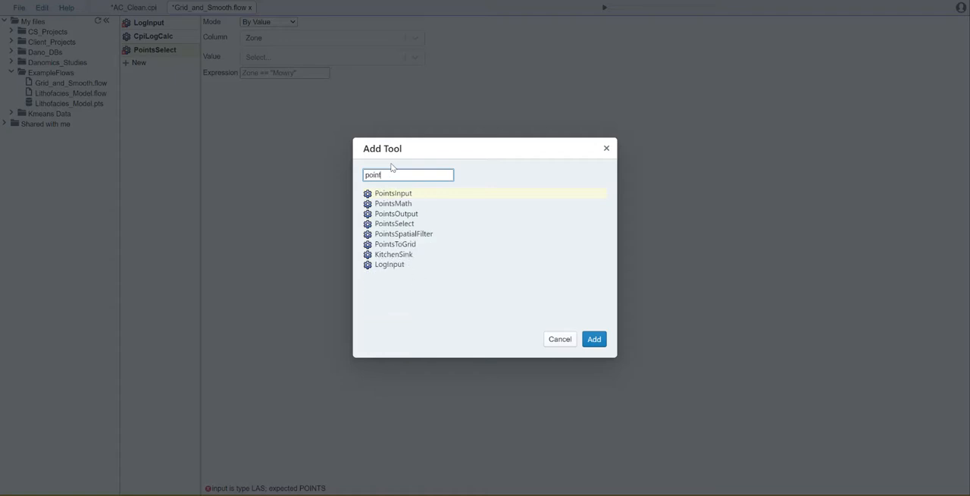
pyautogui.click(401, 244)
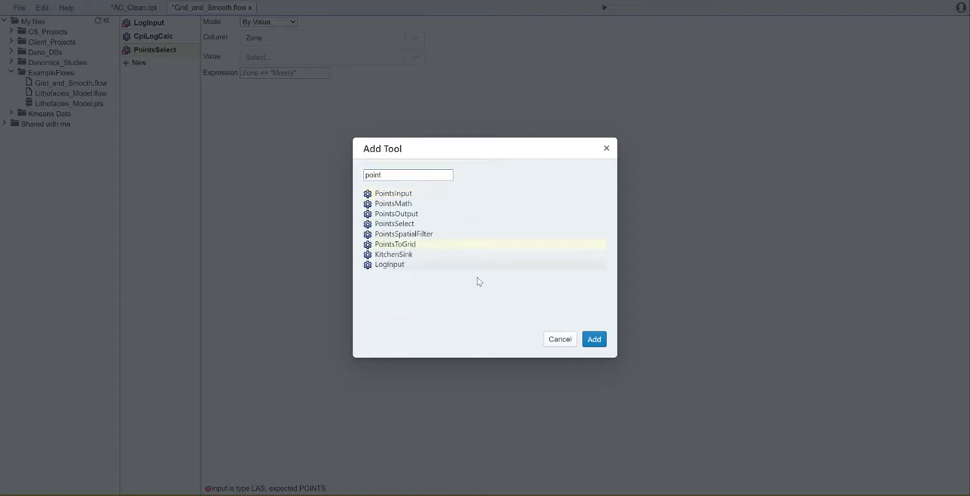
pyautogui.click(595, 340)
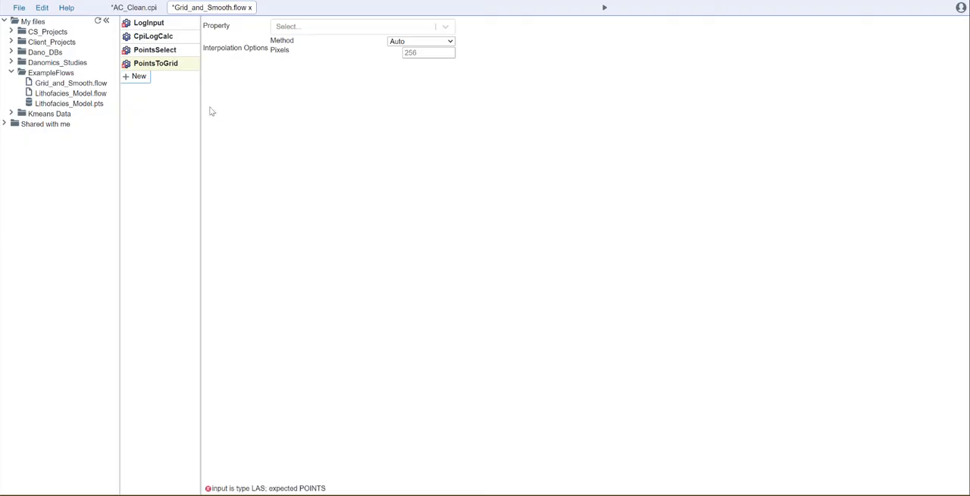
# Add a GridOutput tool and a GridSmooth tool after PointsToGrid in the flow.
pyautogui.click(134, 78)
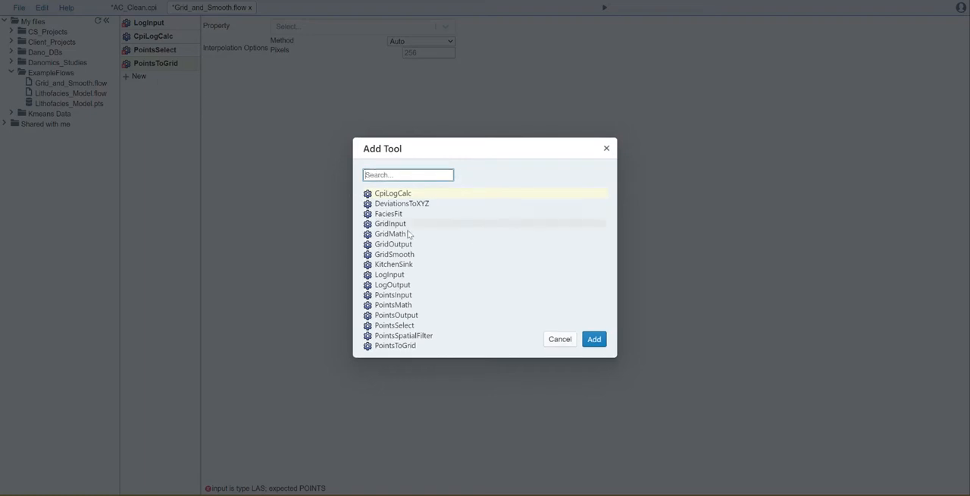
pyautogui.click(402, 244)
pyautogui.click(596, 339)
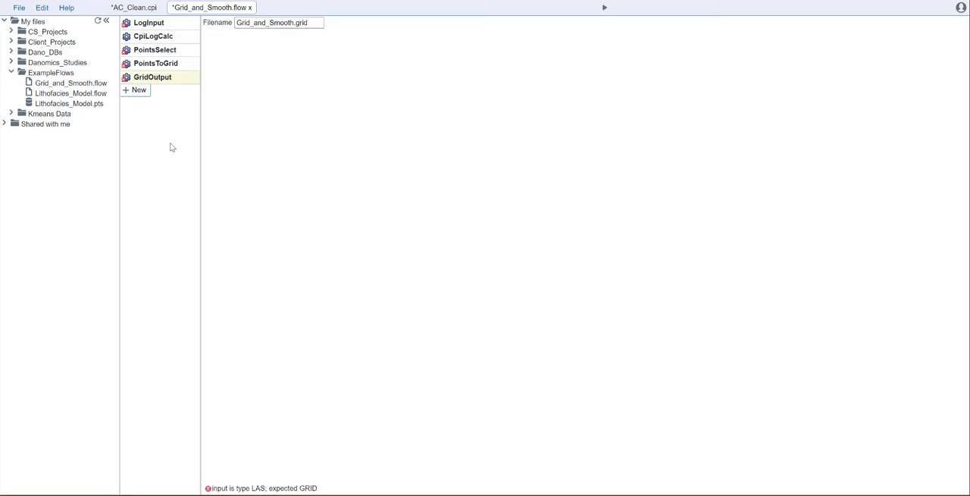
pyautogui.click(139, 95)
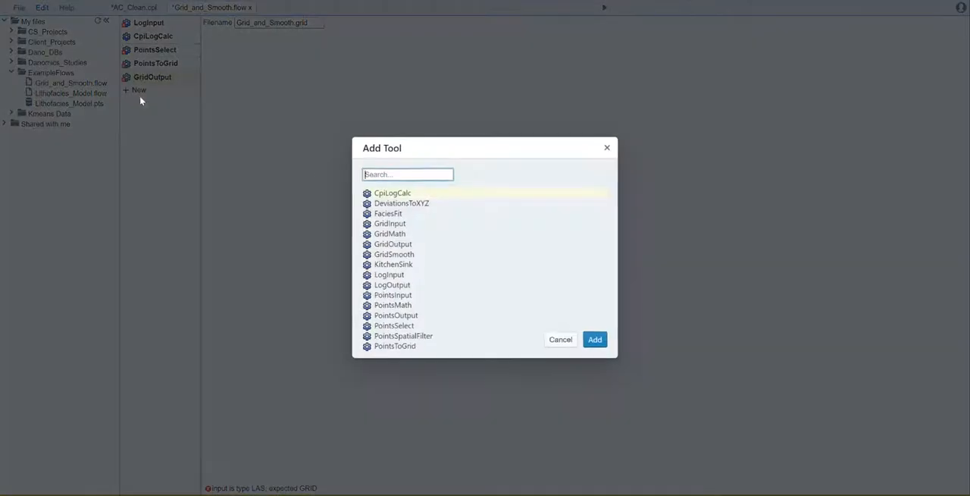
pyautogui.click(410, 254)
pyautogui.click(594, 339)
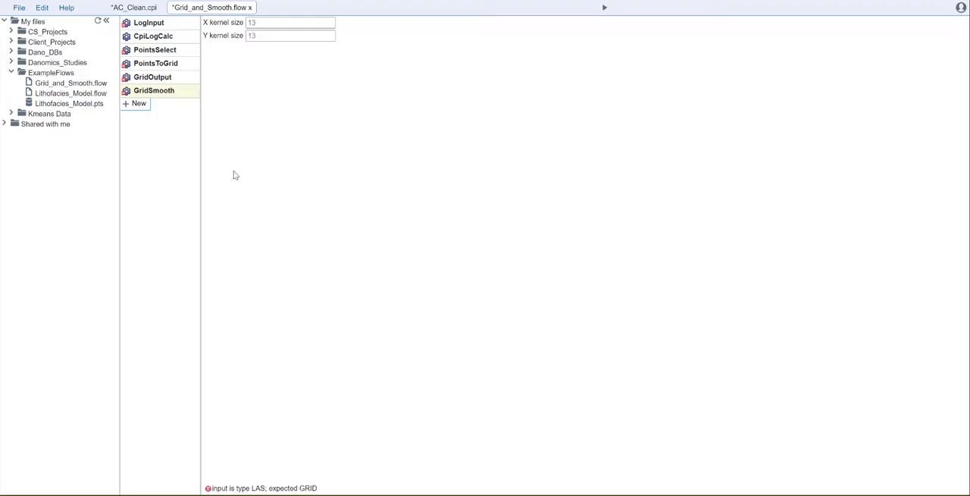
# Add a second GridOutput tool after GridSmooth at the end of the flow.
pyautogui.click(138, 104)
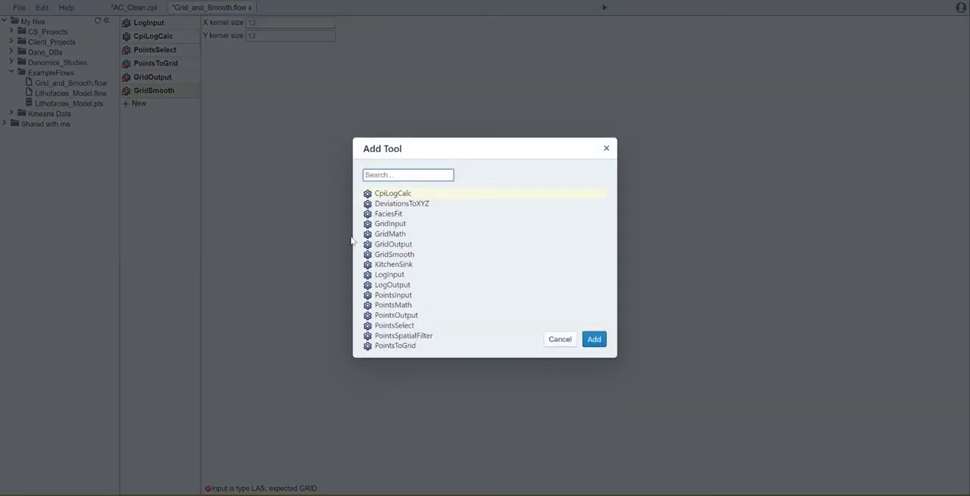
pyautogui.click(393, 244)
pyautogui.click(594, 338)
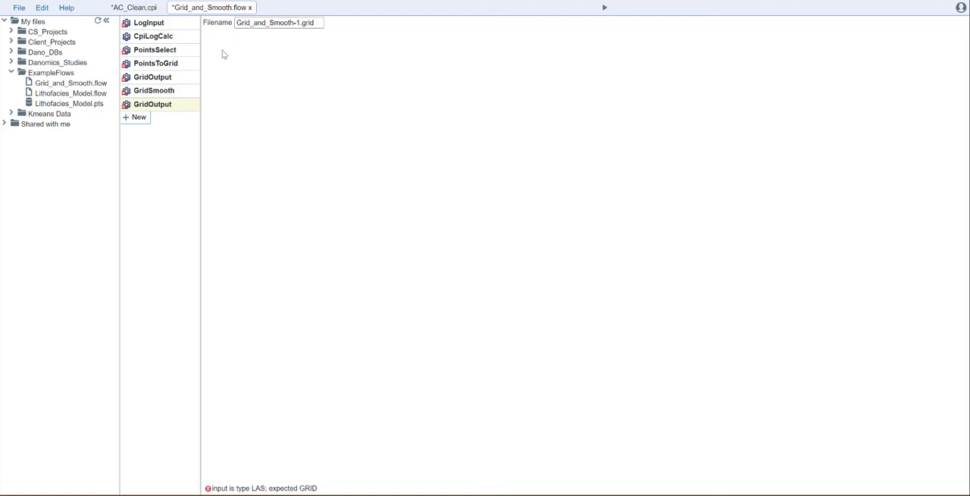
# Set the LAS dataset of the LogInput tool to AC_Clean.ldb.
pyautogui.click(156, 24)
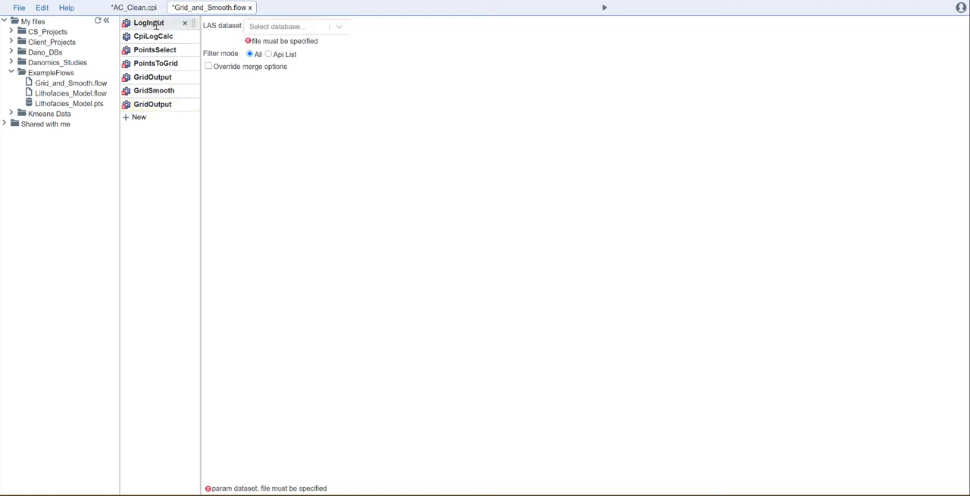
pyautogui.click(340, 29)
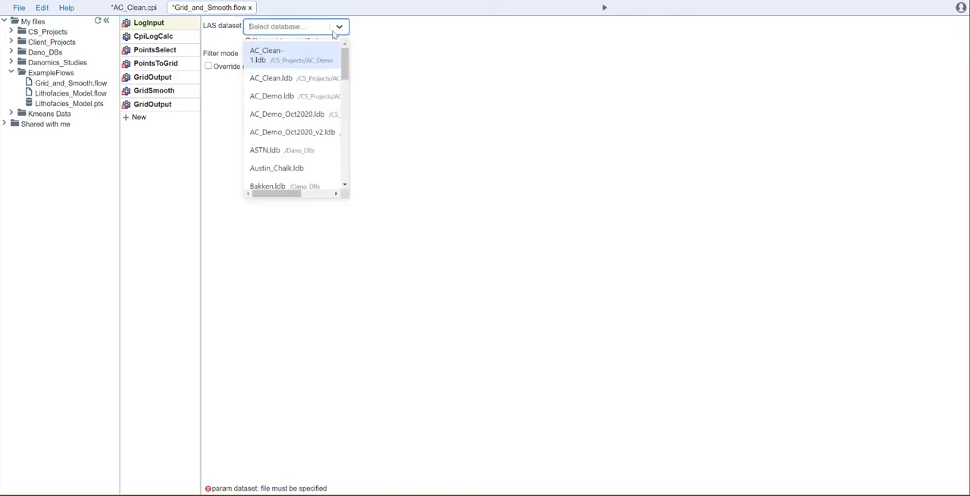
pyautogui.click(295, 81)
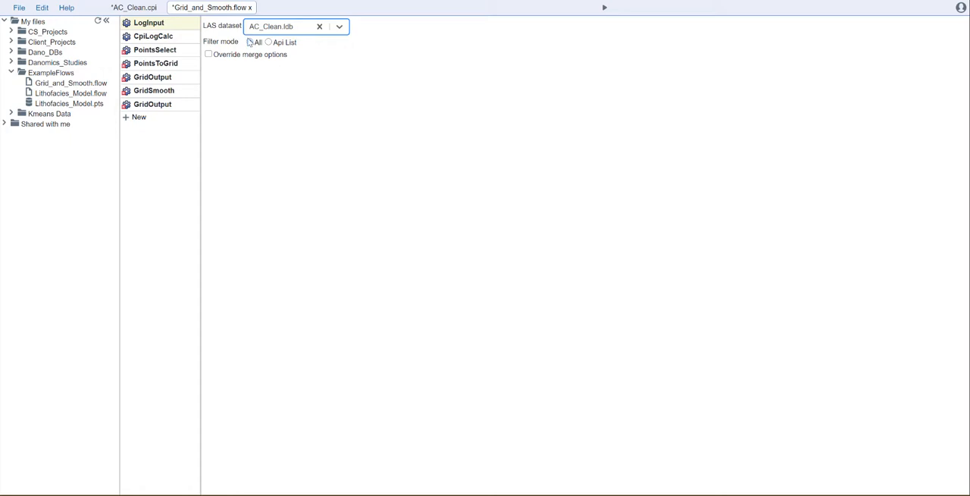
# Configure CpiLogCalc with the AVG_VWCL config equation and output as Points (one per curve, per zone).
pyautogui.click(155, 36)
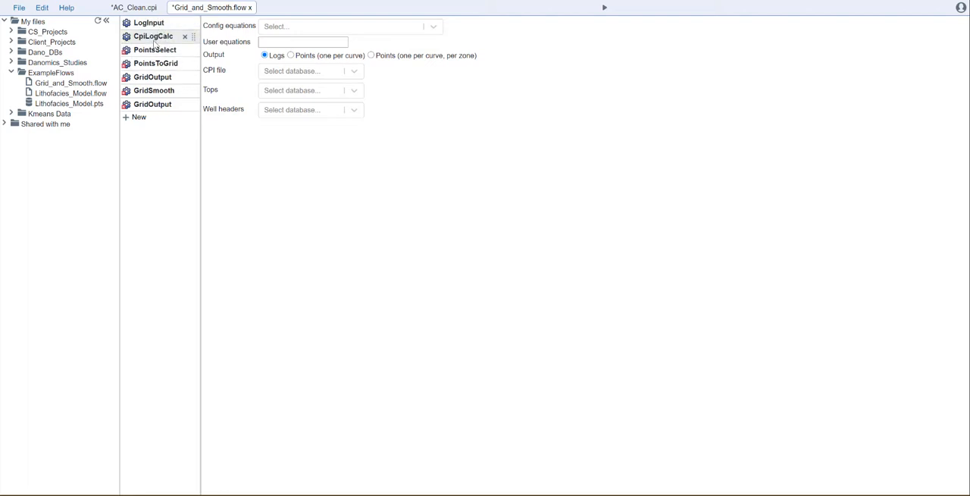
pyautogui.click(280, 30)
pyautogui.scroll(-4, 348, 110)
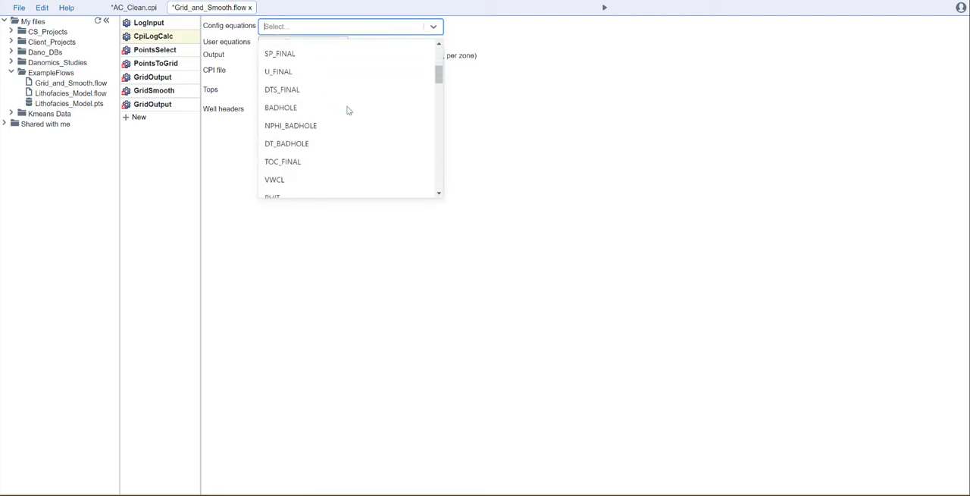
pyautogui.scroll(-4, 345, 111)
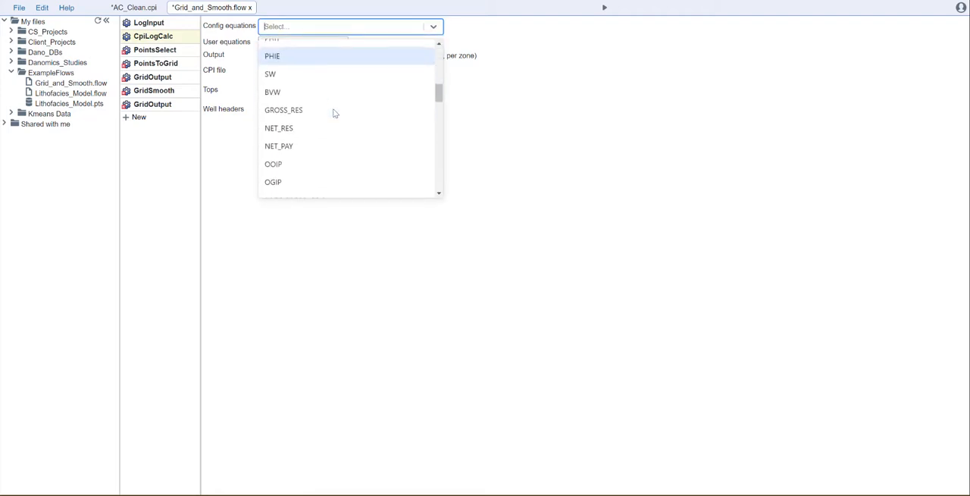
pyautogui.scroll(-3, 335, 112)
pyautogui.scroll(-1, 304, 158)
pyautogui.scroll(-2, 304, 152)
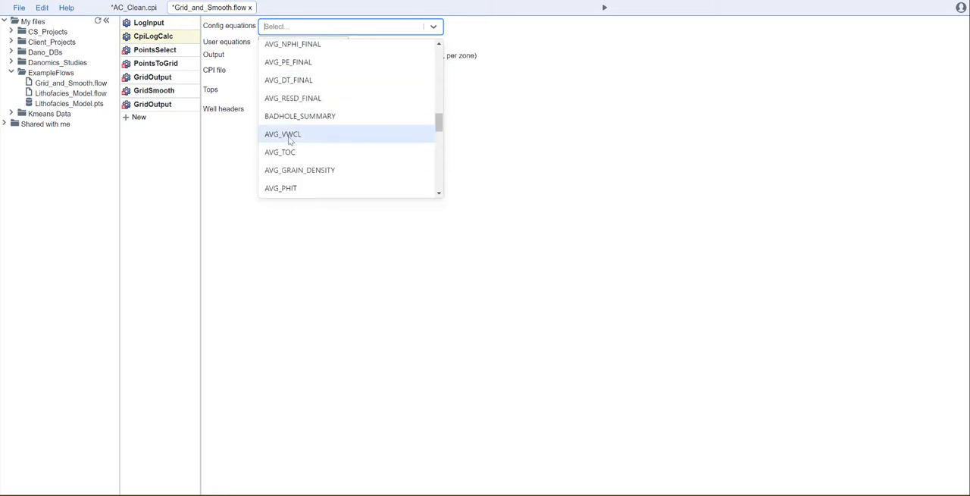
pyautogui.click(289, 136)
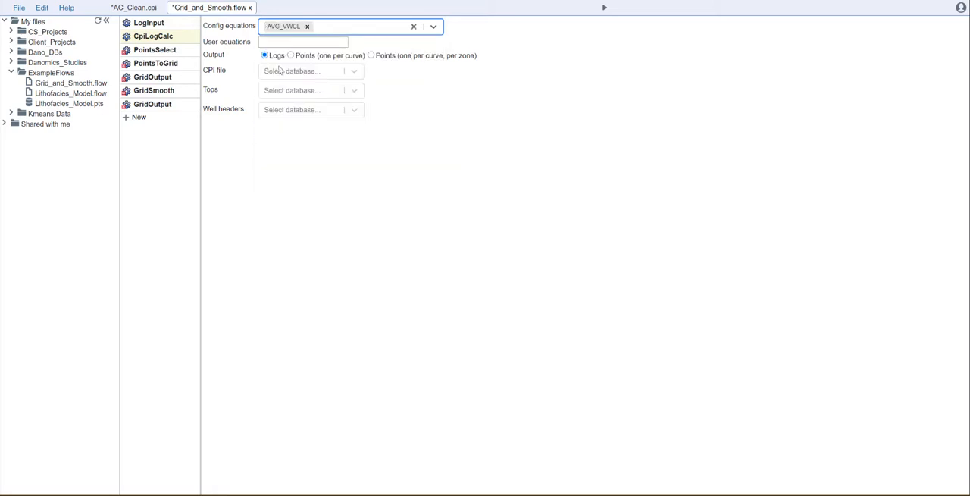
pyautogui.click(372, 56)
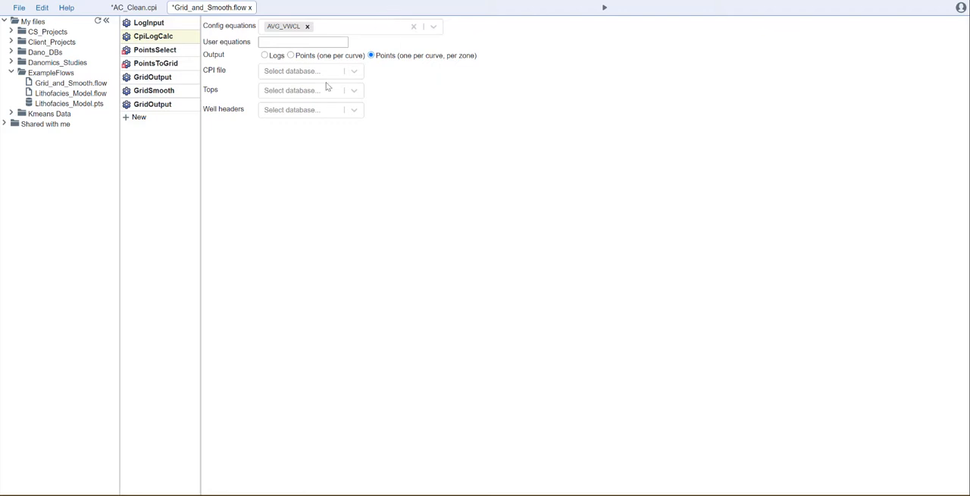
# Set CpiLogCalc's CPI file to AC_Clean.cpi, its tops to AC_Demo_Oct2020.tops and its well headers to AC_Demo.wdb.
pyautogui.click(303, 73)
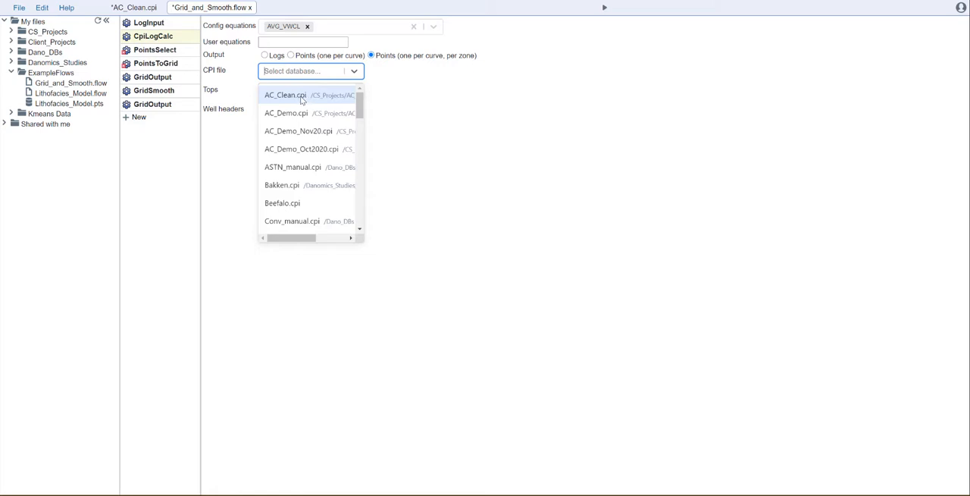
pyautogui.click(293, 97)
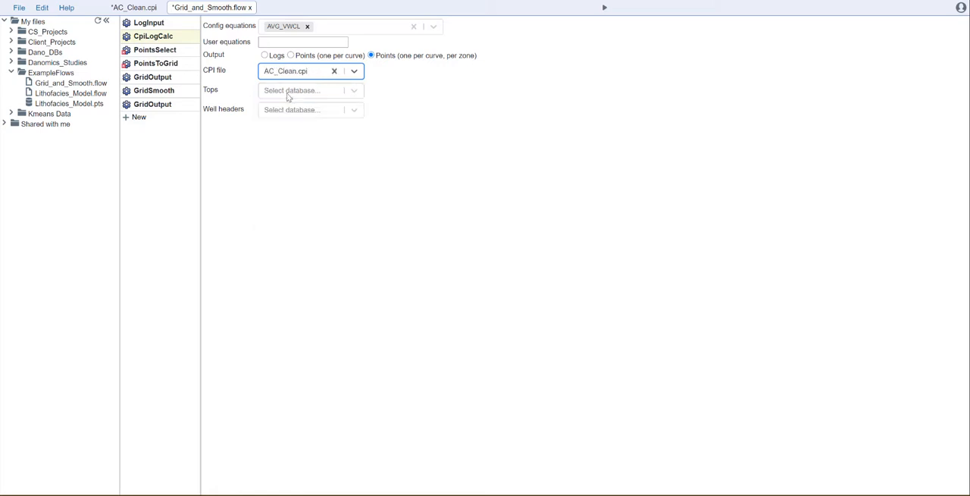
pyautogui.click(288, 91)
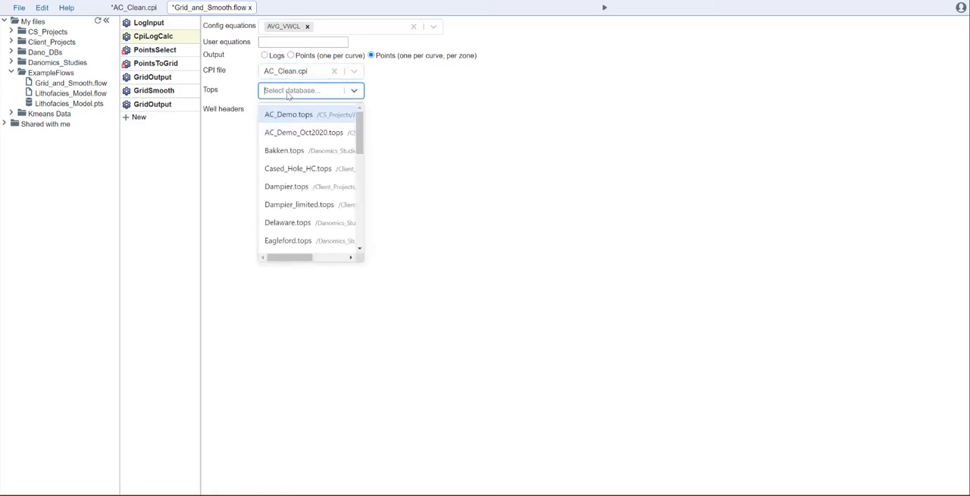
pyautogui.click(308, 134)
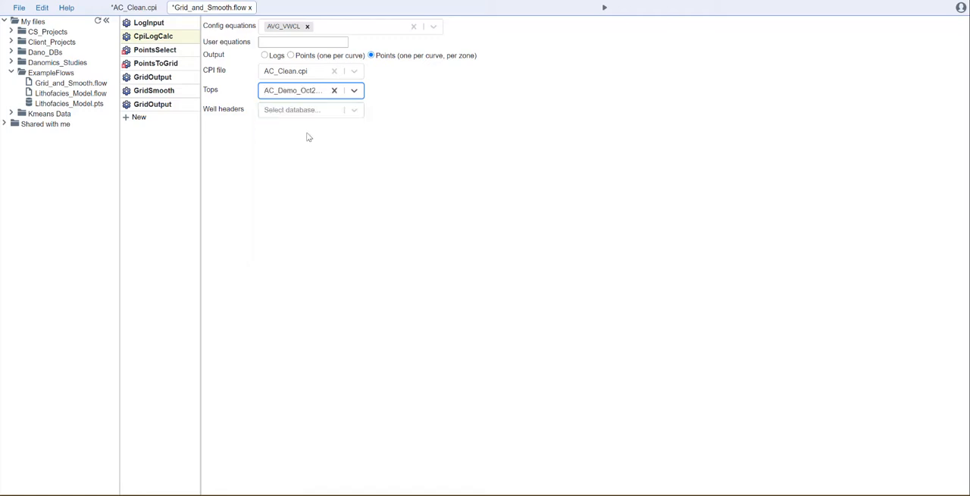
pyautogui.click(307, 112)
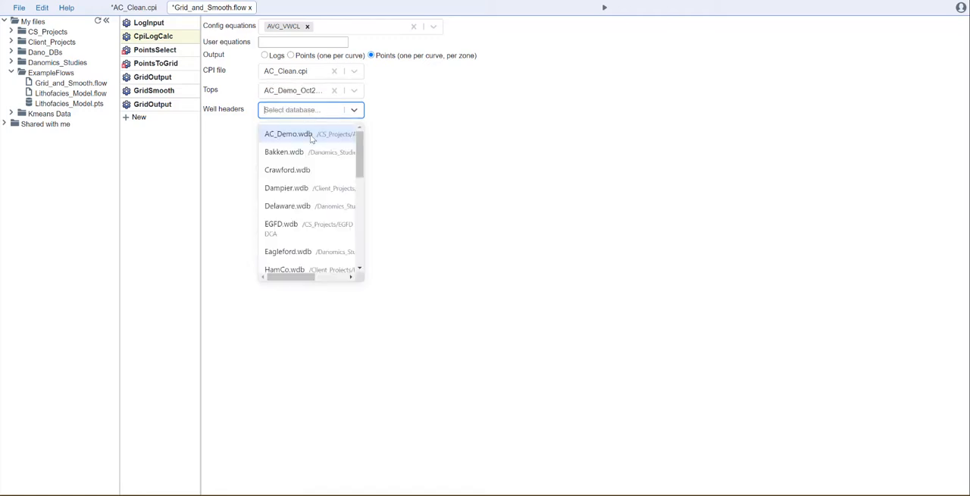
pyautogui.click(310, 137)
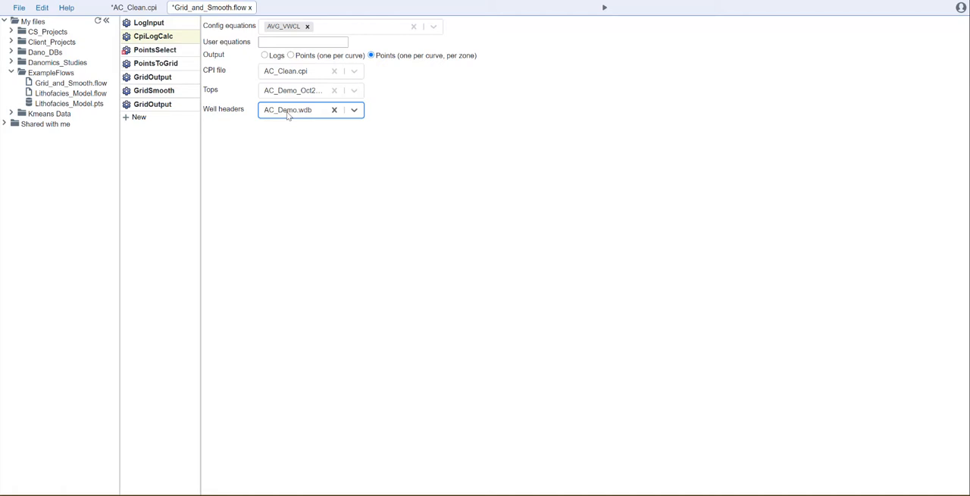
# Set the PointsSelect tool to keep only points whose Zone value is ASTN.
pyautogui.click(163, 48)
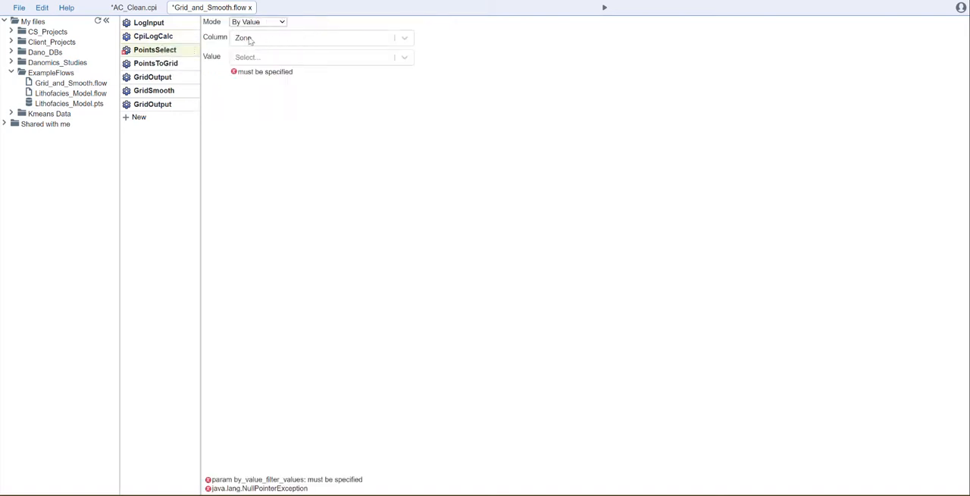
pyautogui.click(295, 61)
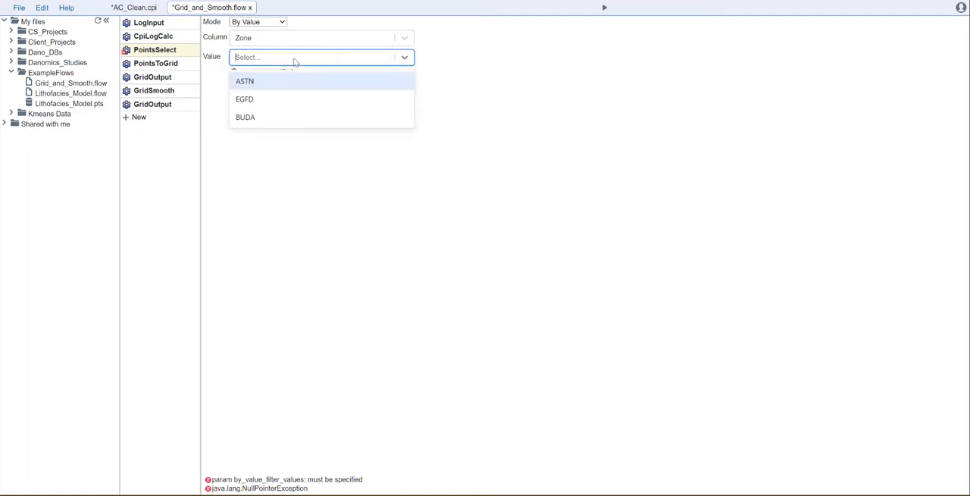
pyautogui.click(252, 85)
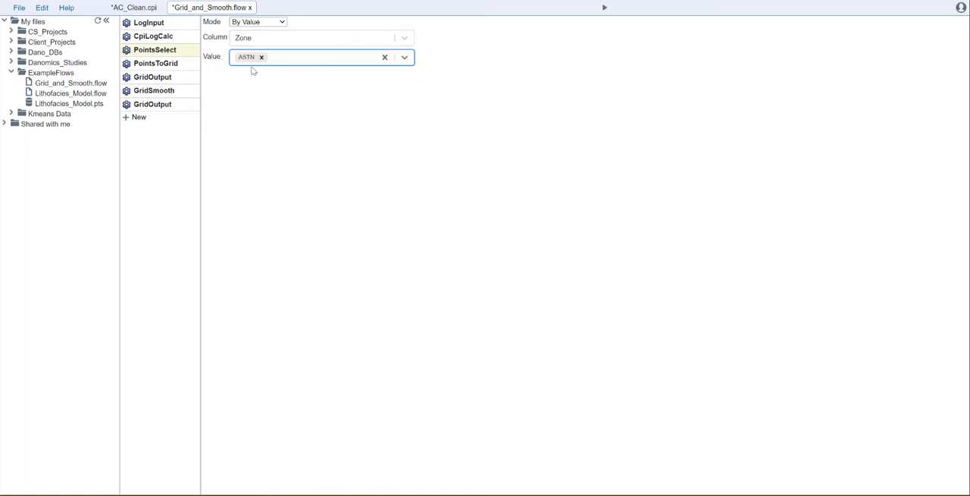
# Choose AVG_VWCL as the property that the PointsToGrid tool grids.
pyautogui.click(162, 64)
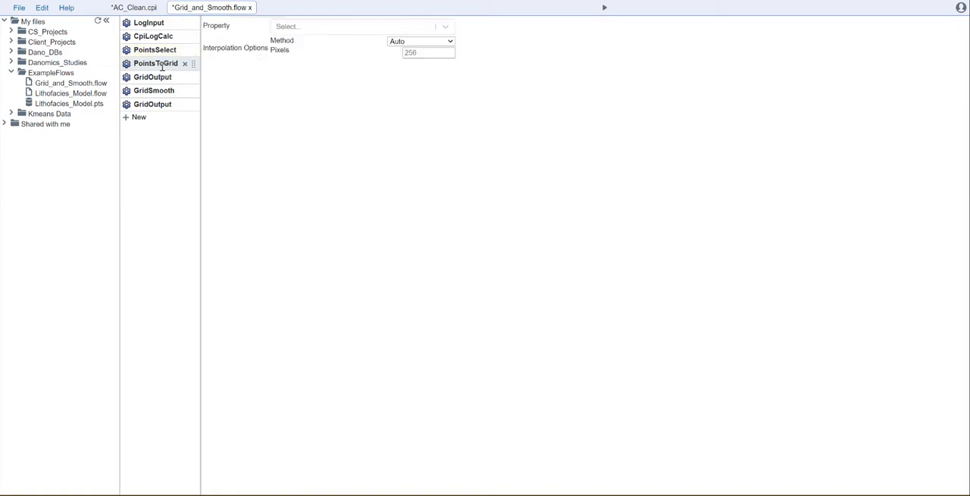
pyautogui.click(445, 26)
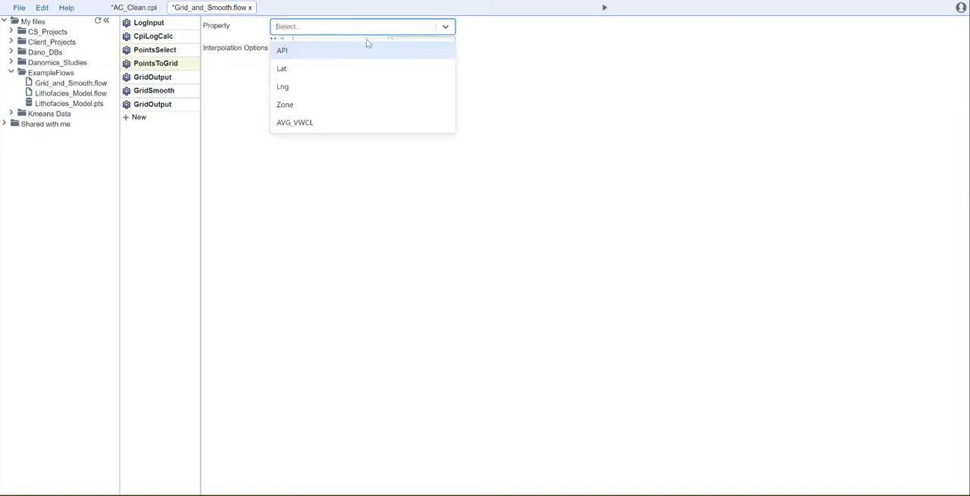
pyautogui.click(313, 124)
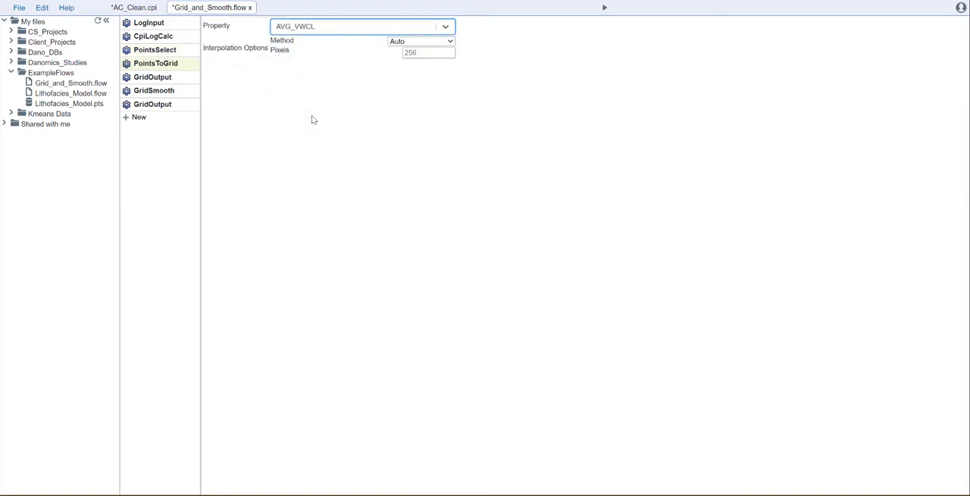
# Name the output file of the first GridOutput tool Avg_Vclay.grid.
pyautogui.click(154, 78)
pyautogui.moveTo(295, 23); pyautogui.dragTo(216, 27)
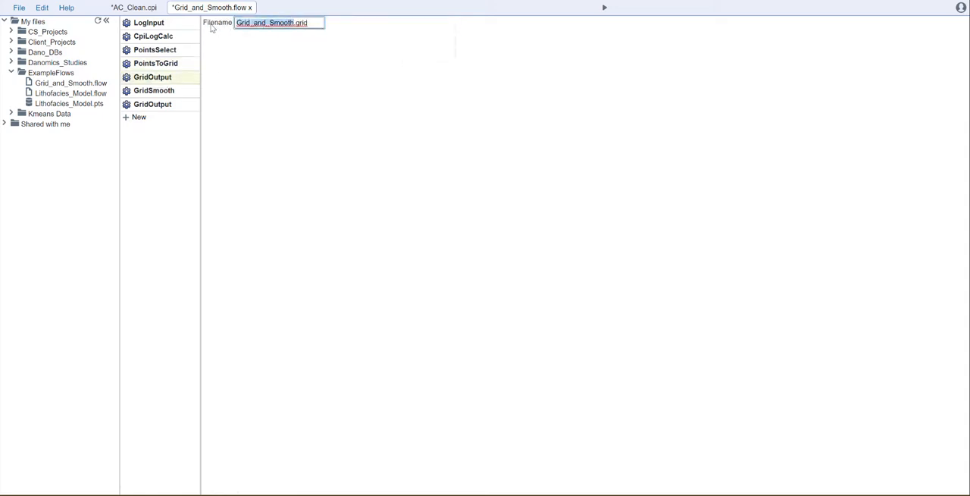
pyautogui.write('Avr_')
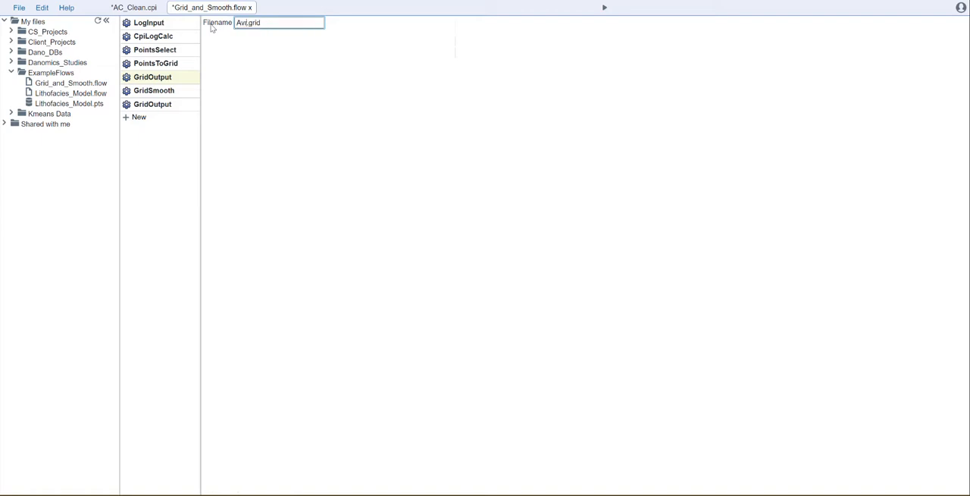
pyautogui.press('BackSpace')
pyautogui.press('BackSpace')
pyautogui.write('g_Vclay')
# Check the X and Y kernel sizes of the GridSmooth tool.
pyautogui.click(154, 93)
pyautogui.click(263, 23)
pyautogui.click(260, 34)
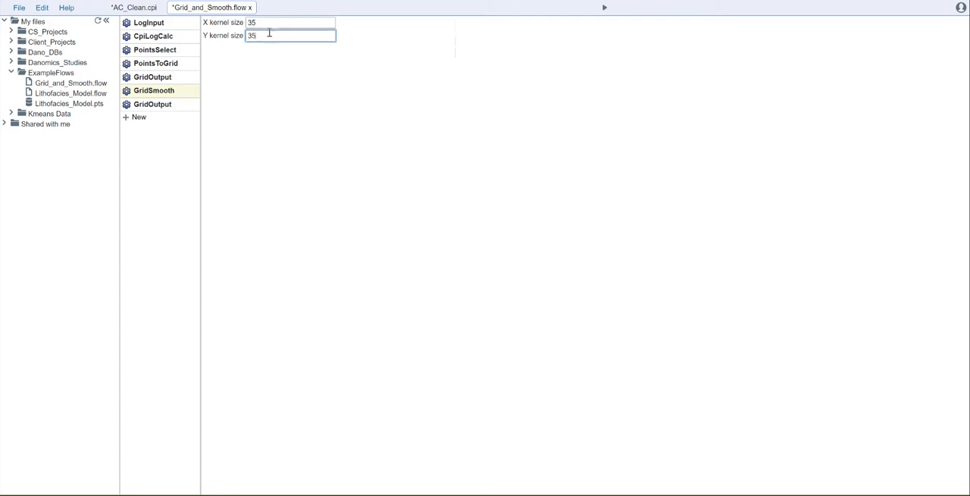
pyautogui.click(263, 23)
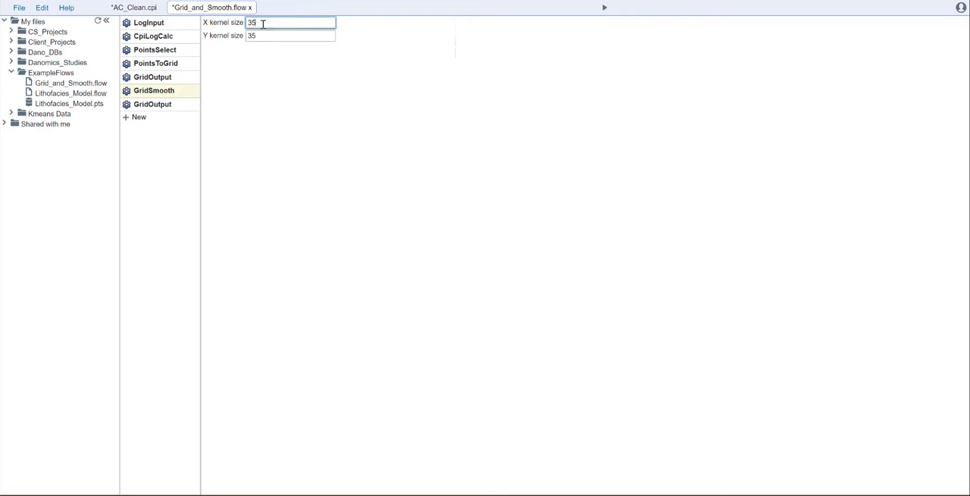
pyautogui.click(268, 35)
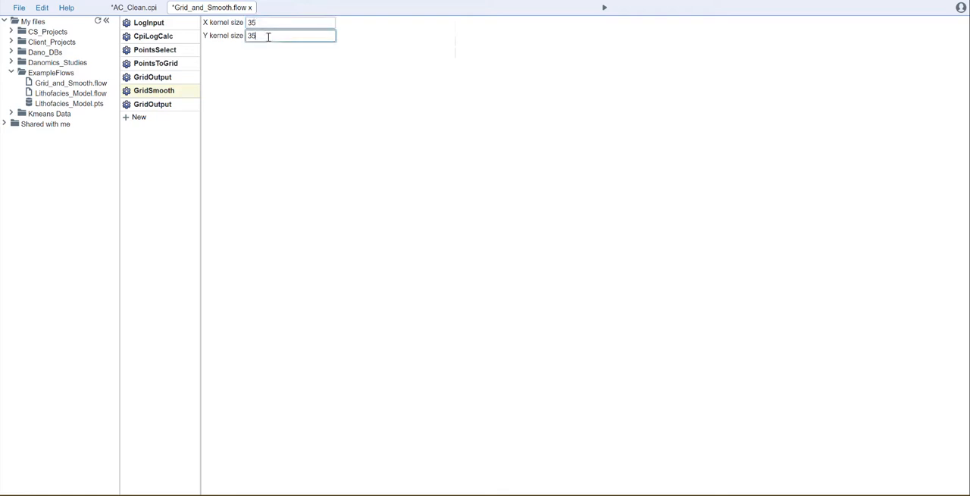
# Name the output file of the last GridOutput tool Avg_Vclay_Smoothed.grid and run the flow.
pyautogui.click(164, 106)
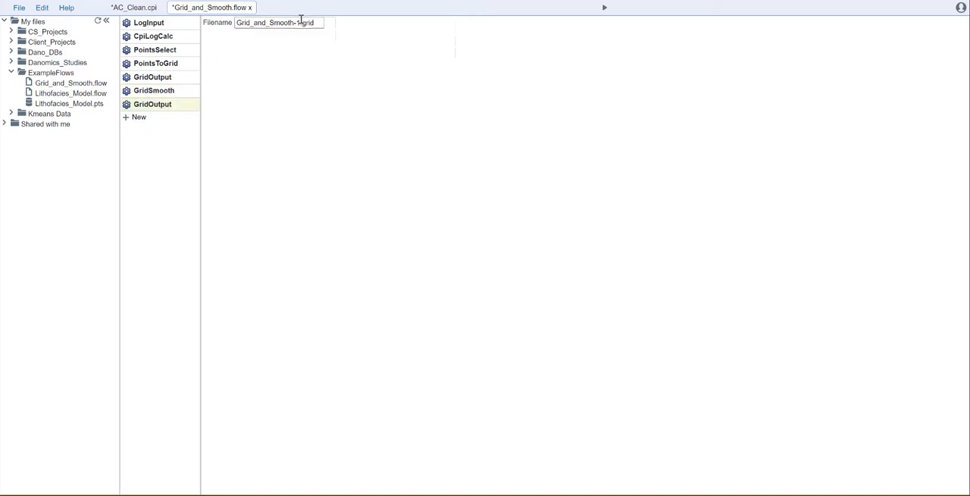
pyautogui.moveTo(300, 23); pyautogui.dragTo(237, 24)
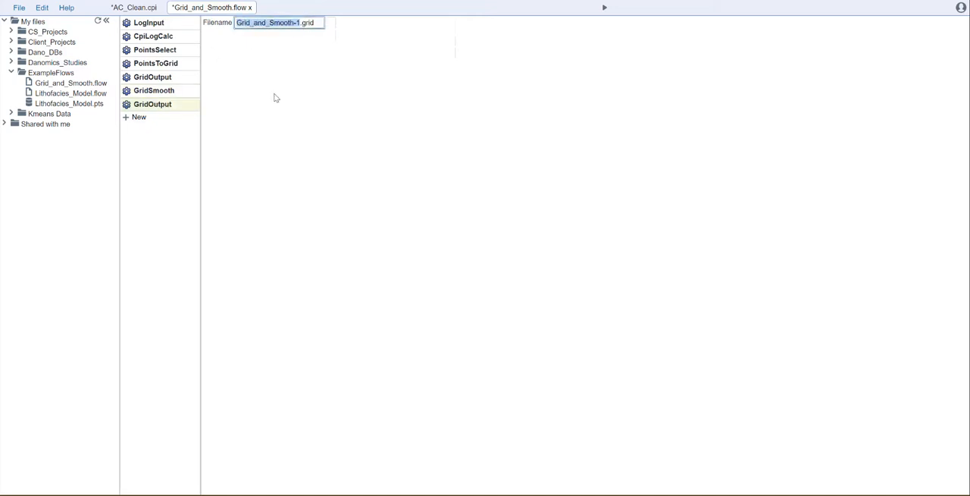
pyautogui.write('A')
pyautogui.write('vg_Vd')
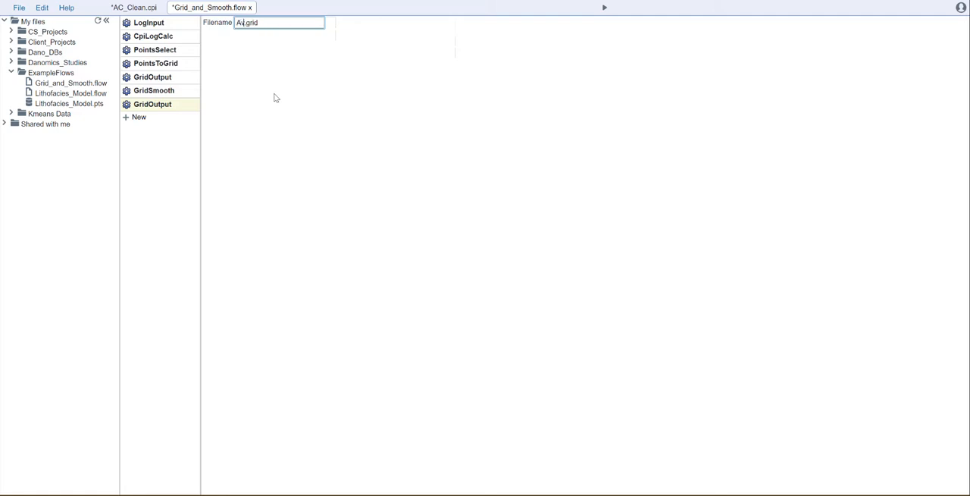
pyautogui.write('lay_Smoothed')
pyautogui.click(312, 107)
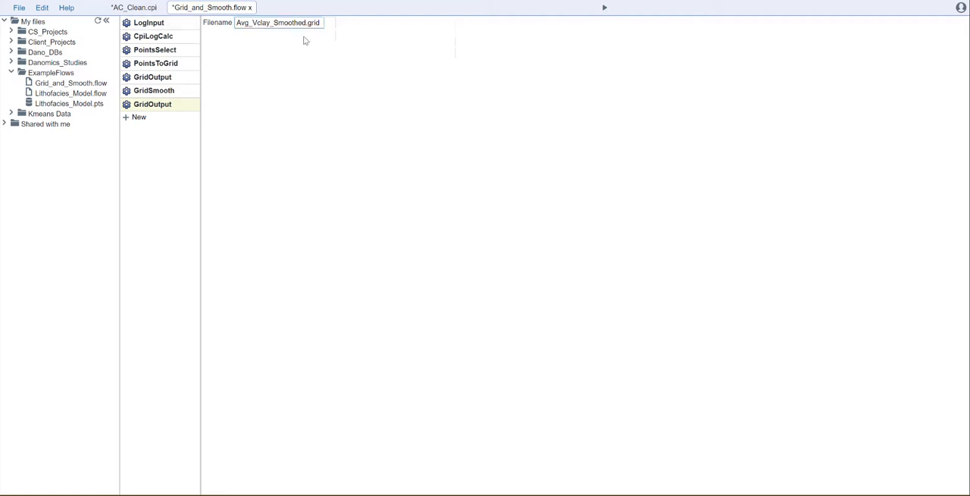
pyautogui.click(604, 9)
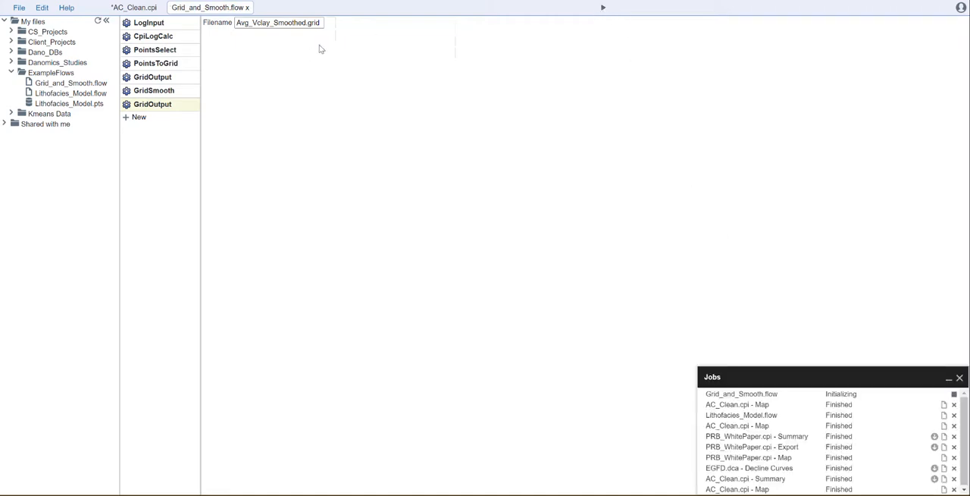
# Review the settings of every tool in the flow, from LogInput through to the last GridOutput.
pyautogui.moveTo(185, 55)
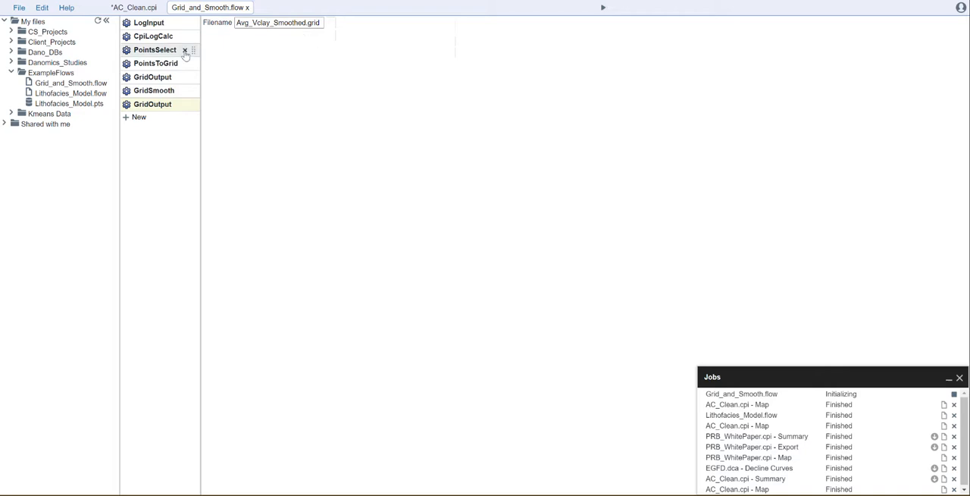
pyautogui.click(155, 24)
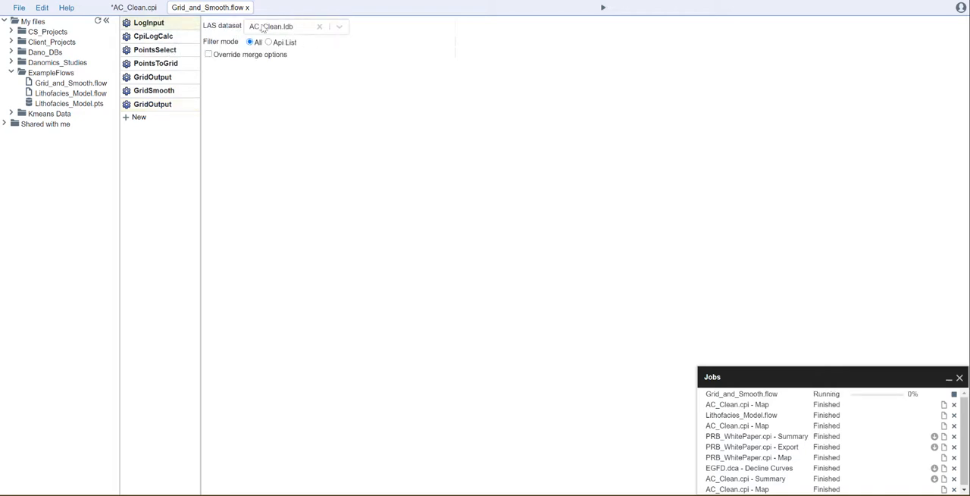
pyautogui.click(157, 38)
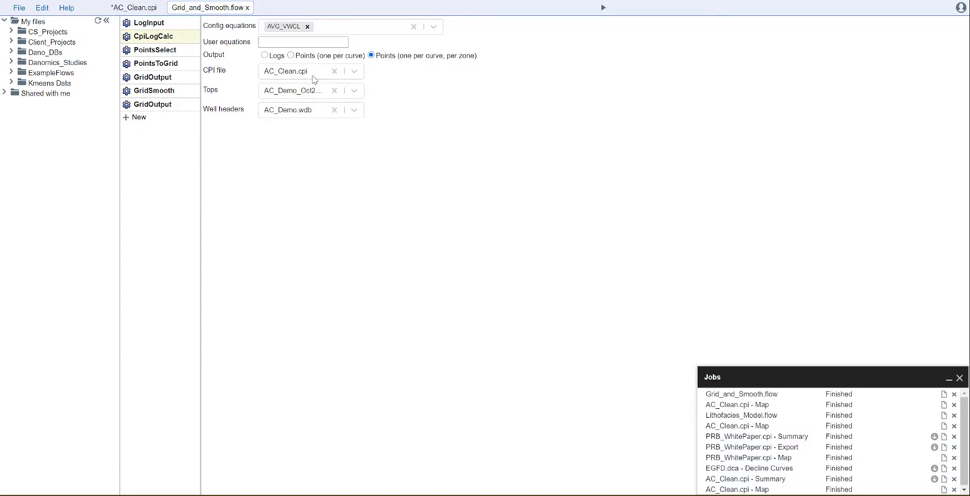
pyautogui.click(153, 51)
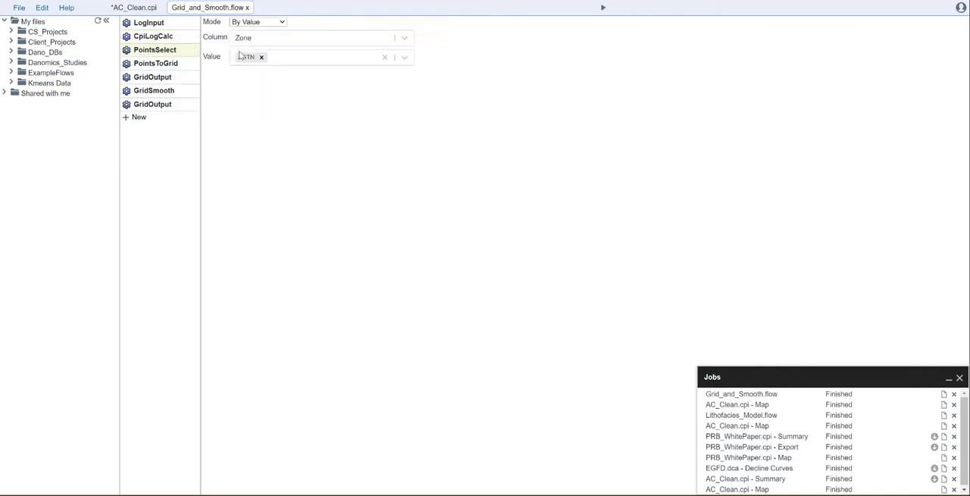
pyautogui.click(153, 64)
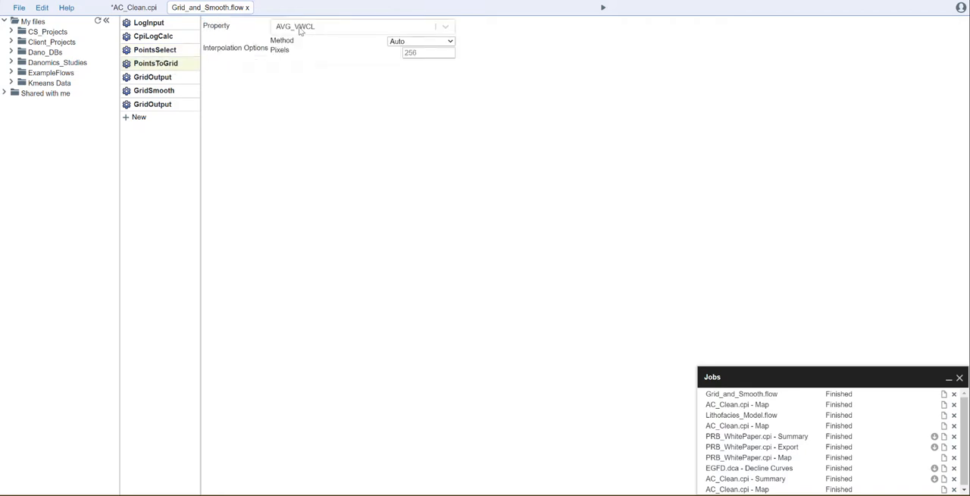
pyautogui.click(155, 76)
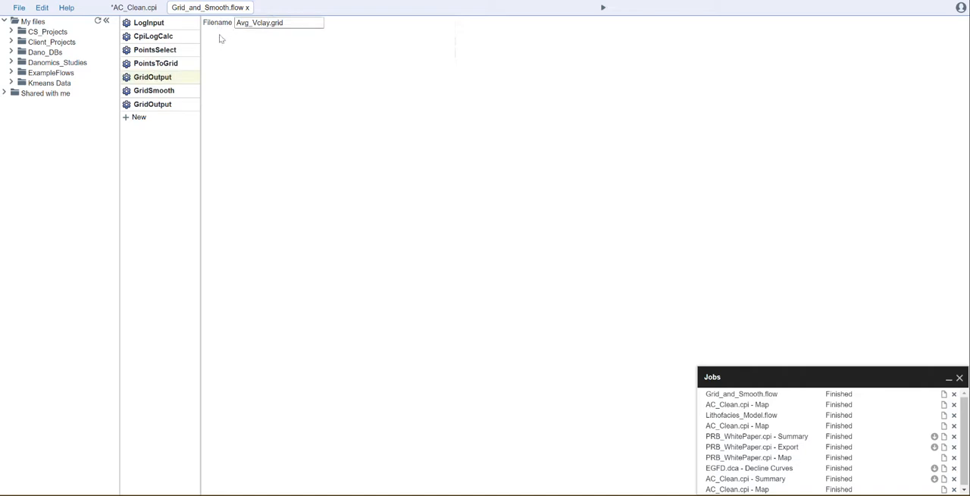
pyautogui.click(167, 90)
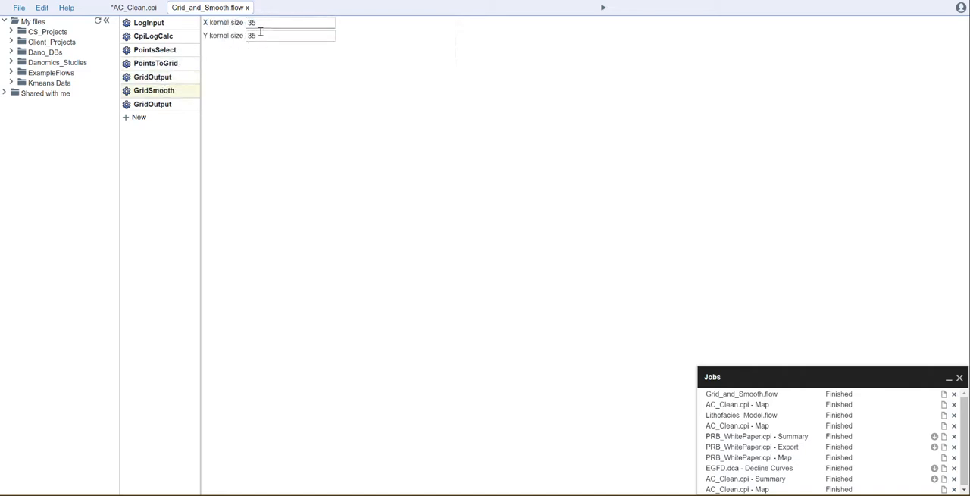
pyautogui.click(150, 104)
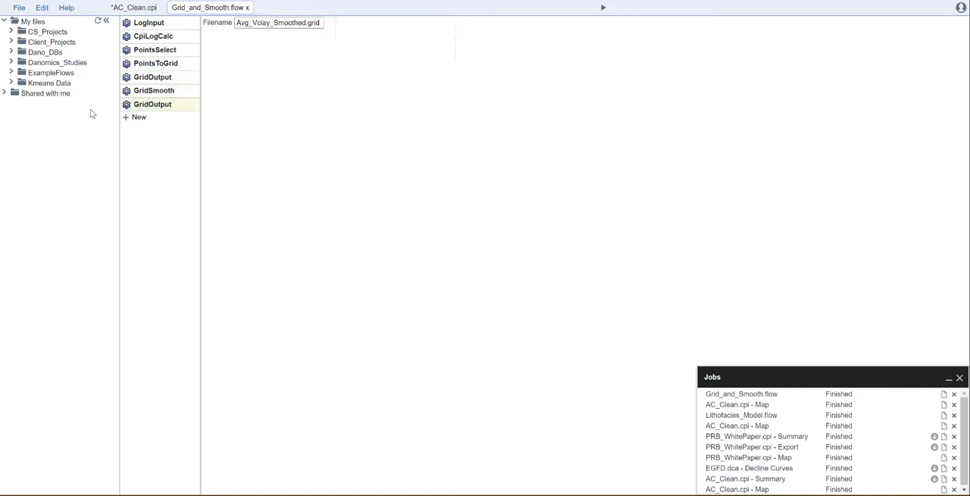
# Open Avg_Vclay.grid and Avg_Vclay_Smoothed.grid from the ExampleFlows folder and compare the two grids by alternating between them.
pyautogui.click(11, 73)
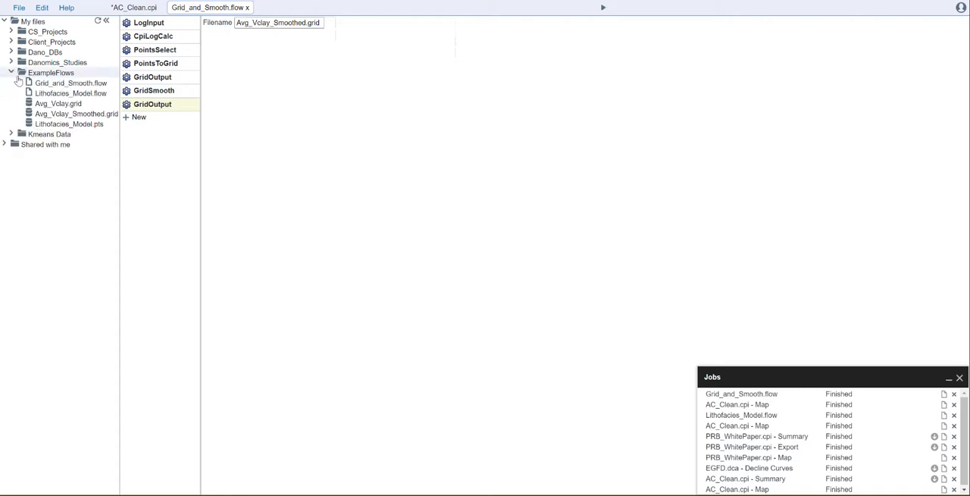
pyautogui.doubleClick(59, 104)
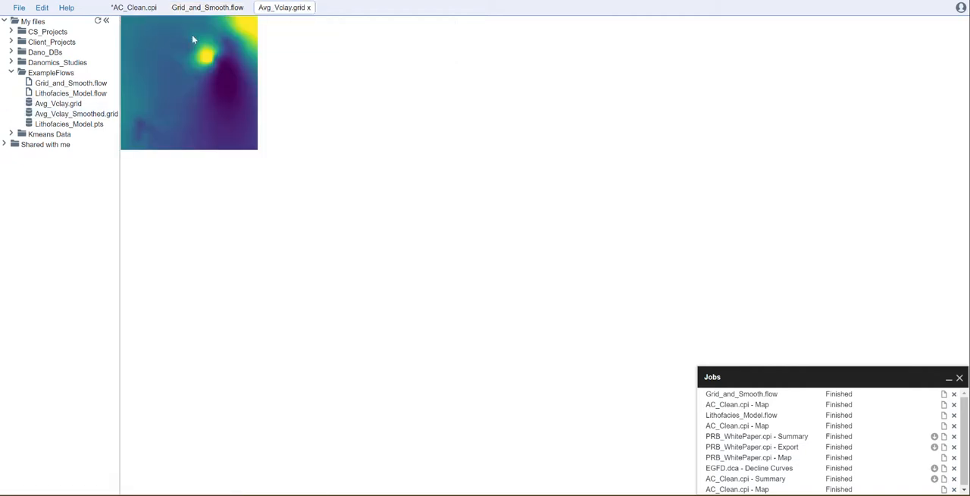
pyautogui.doubleClick(69, 114)
pyautogui.doubleClick(72, 105)
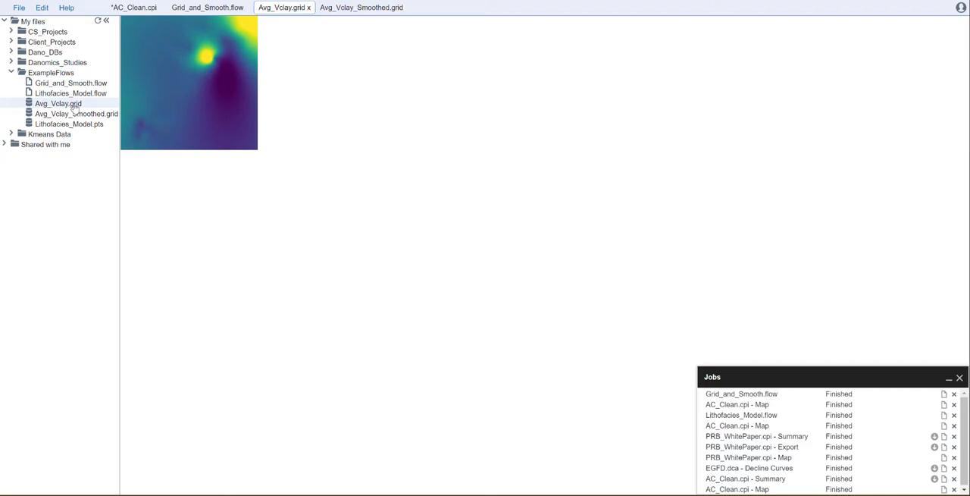
pyautogui.doubleClick(74, 113)
pyautogui.doubleClick(72, 104)
pyautogui.doubleClick(74, 114)
pyautogui.doubleClick(73, 104)
pyautogui.doubleClick(73, 114)
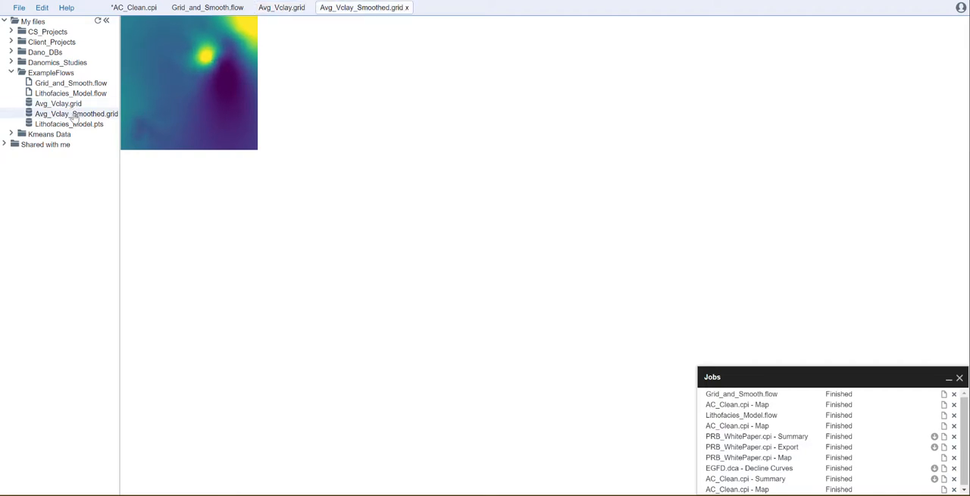
# Create a new map file named Vclay.map.
pyautogui.click(19, 9)
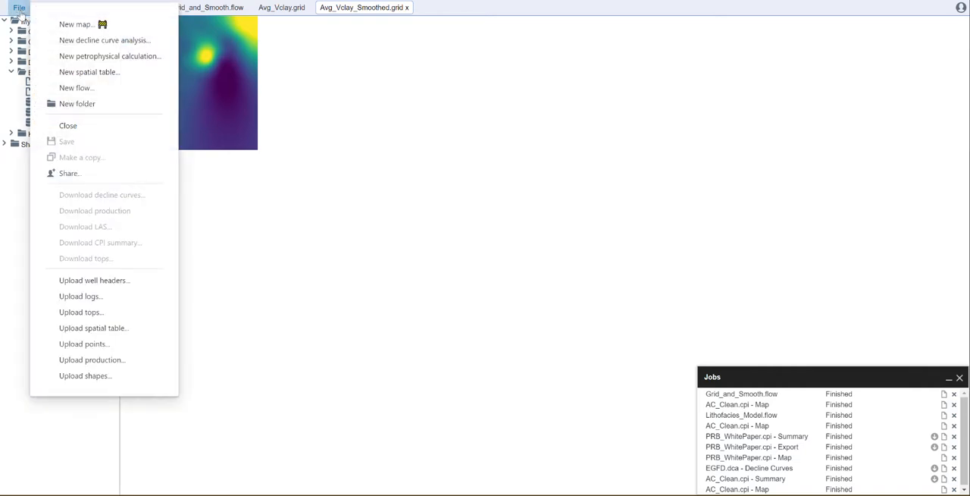
pyautogui.click(91, 29)
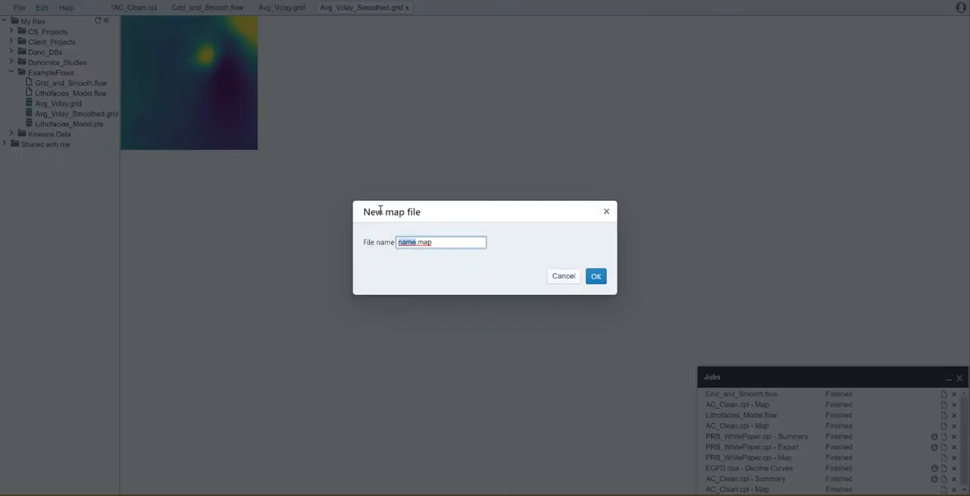
pyautogui.write('Vclay')
pyautogui.click(594, 276)
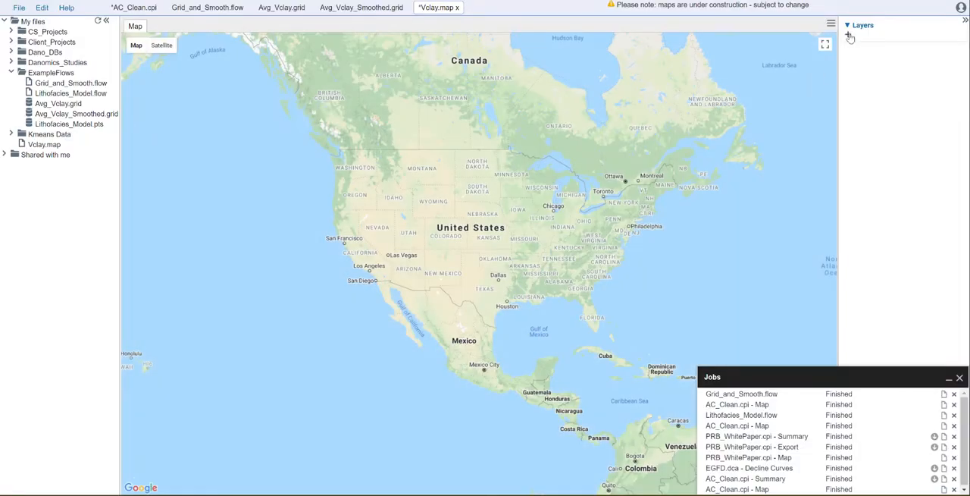
# Add a Property layer to the map using Avg_Vclay.grid from the ExampleFlows folder.
pyautogui.click(849, 35)
pyautogui.click(437, 225)
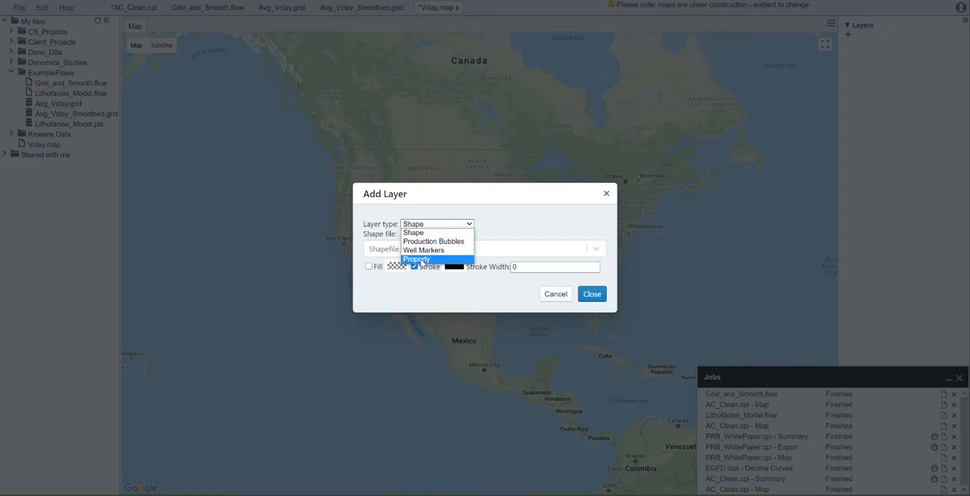
pyautogui.click(420, 257)
pyautogui.click(420, 182)
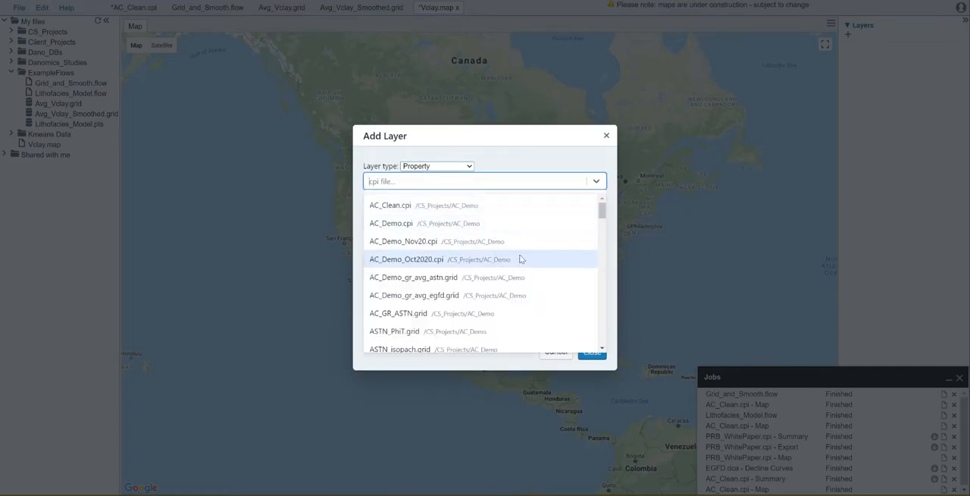
pyautogui.scroll(-1, 518, 258)
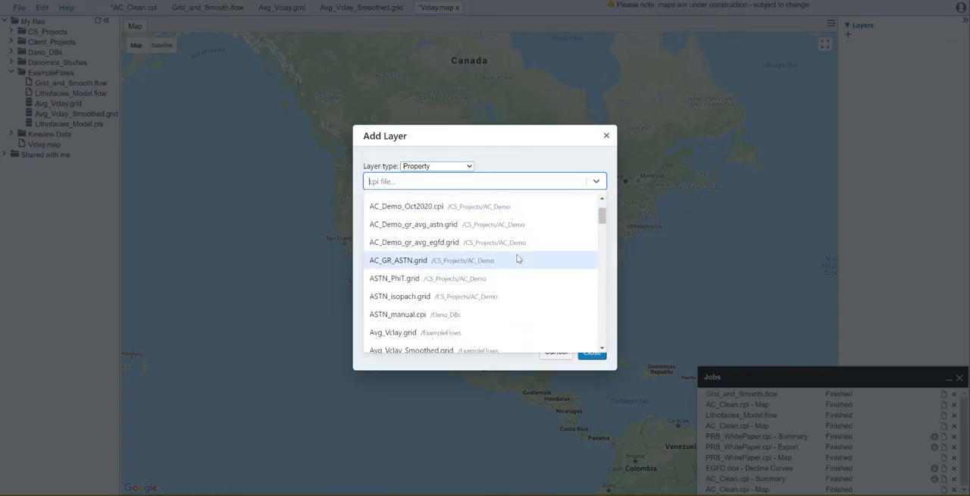
pyautogui.click(417, 333)
pyautogui.click(590, 318)
# Add a second Property layer to the map using Avg_Vclay_Smoothed.grid from the ExampleFlows folder.
pyautogui.click(847, 48)
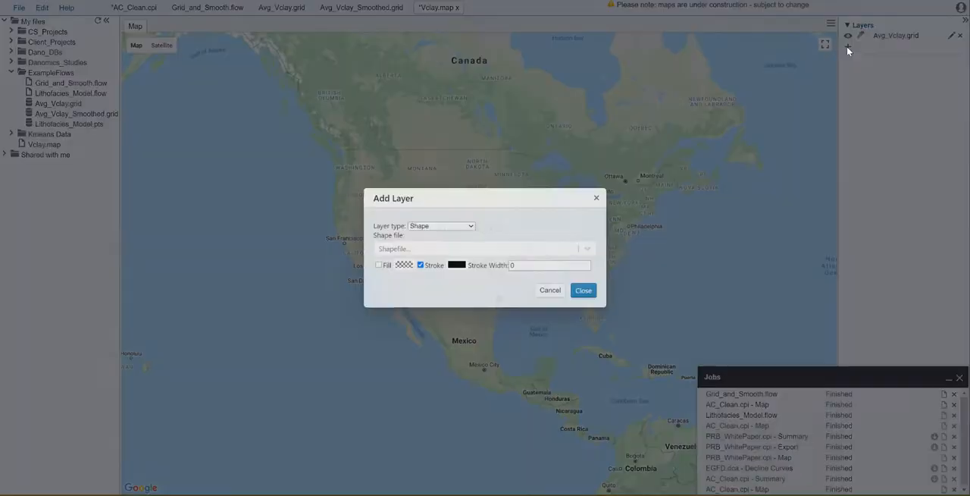
pyautogui.click(459, 226)
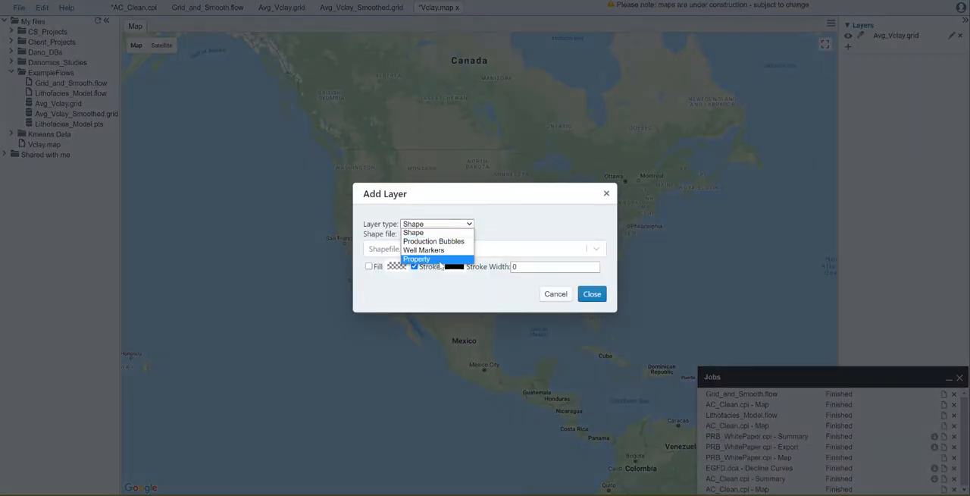
pyautogui.click(429, 258)
pyautogui.click(431, 183)
pyautogui.scroll(-2, 390, 277)
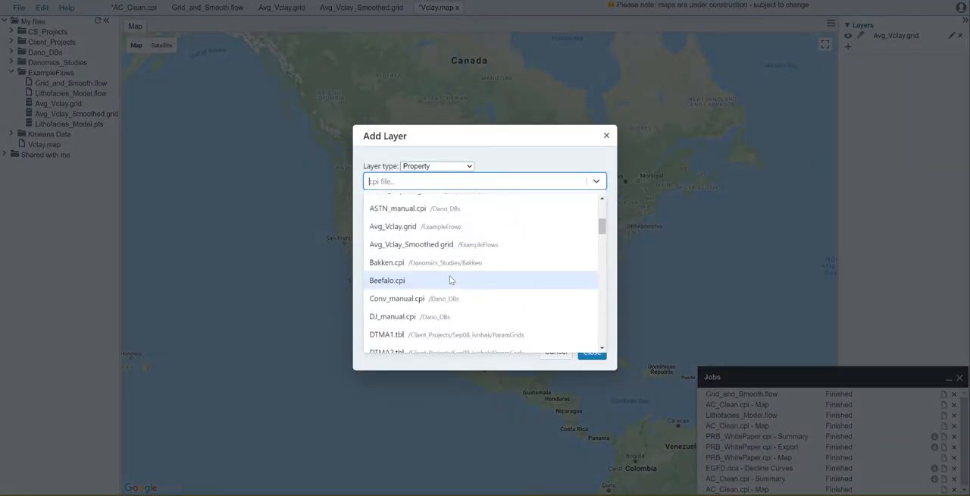
pyautogui.click(406, 245)
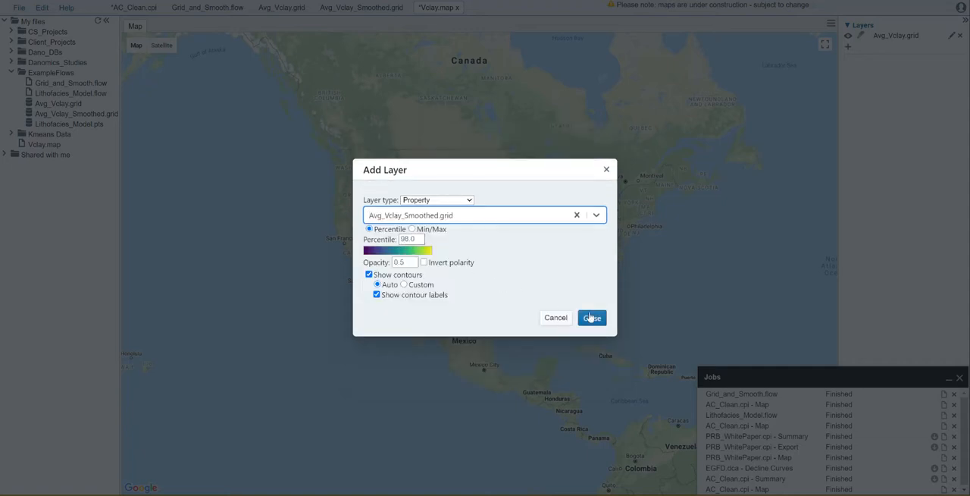
pyautogui.click(592, 317)
# Compare the contours of the overlaid grids in Texas by switching the Avg_Vclay_Smoothed.grid layer off and on.
pyautogui.scroll(2, 509, 302)
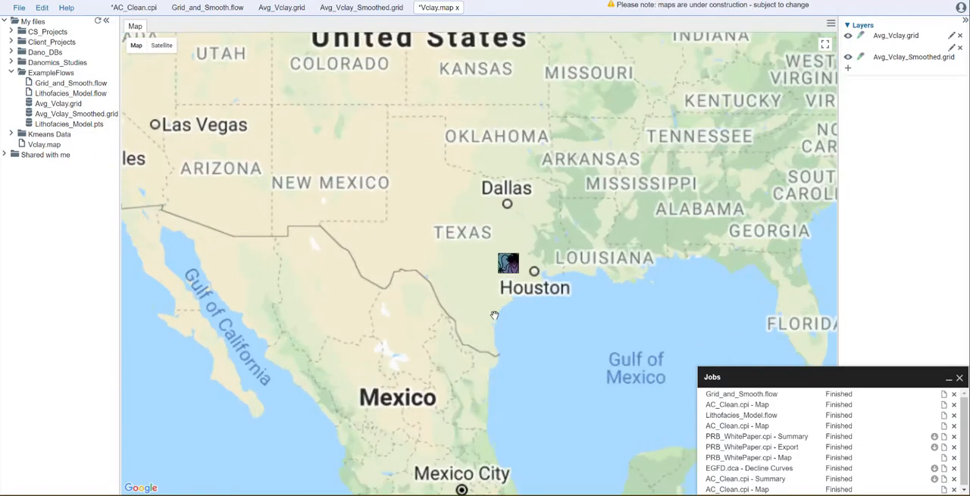
pyautogui.scroll(2, 526, 251)
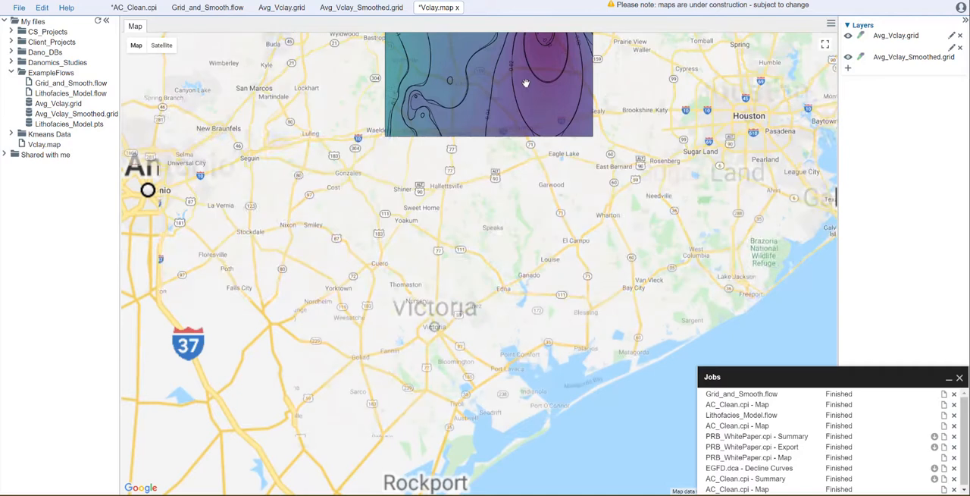
pyautogui.moveTo(526, 85); pyautogui.dragTo(456, 284)
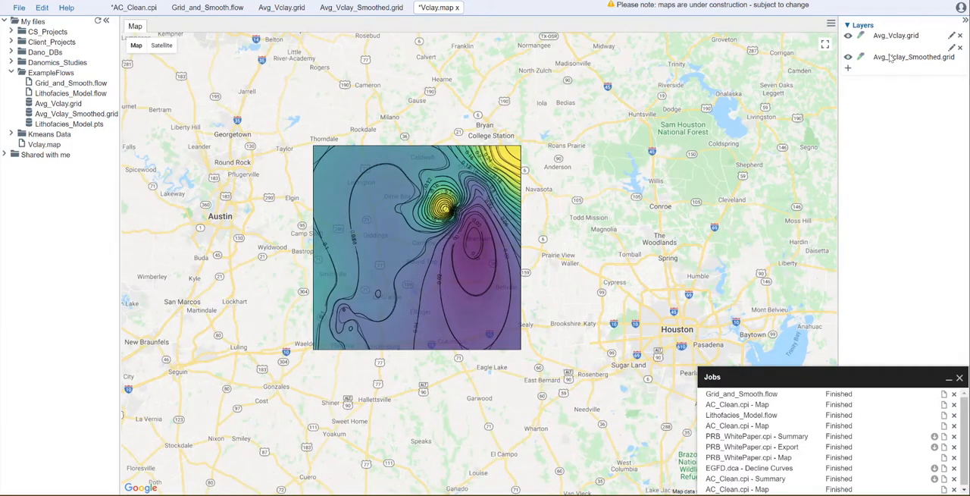
pyautogui.click(849, 57)
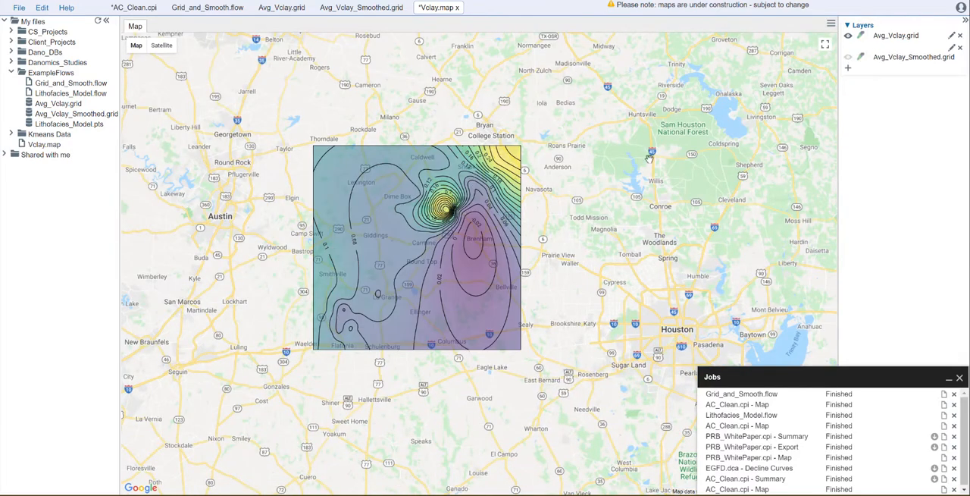
pyautogui.scroll(1, 431, 241)
pyautogui.scroll(1, 431, 241)
pyautogui.click(848, 58)
pyautogui.click(847, 58)
pyautogui.click(847, 57)
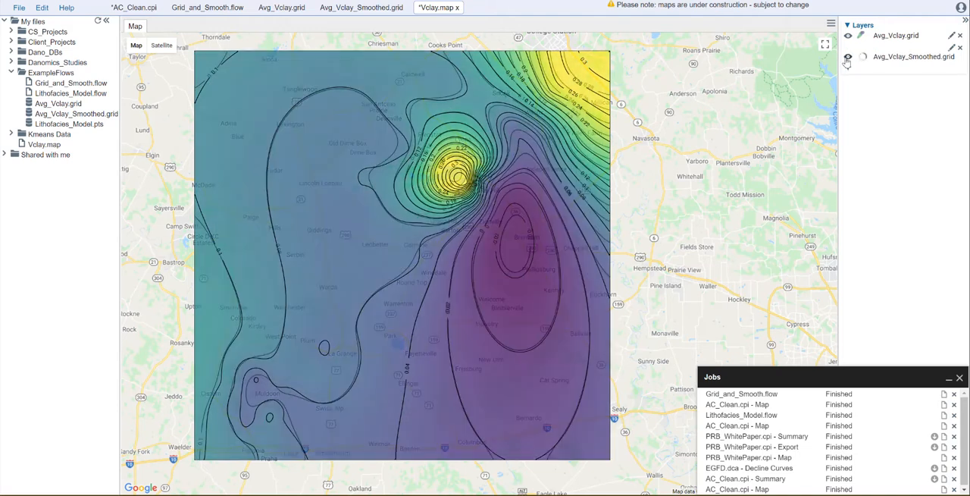
# Toggle the Avg_Vclay.grid layer to compare it with the smoothed grid, leave it hidden and save Vclay.map.
pyautogui.click(849, 36)
pyautogui.click(848, 36)
pyautogui.click(848, 36)
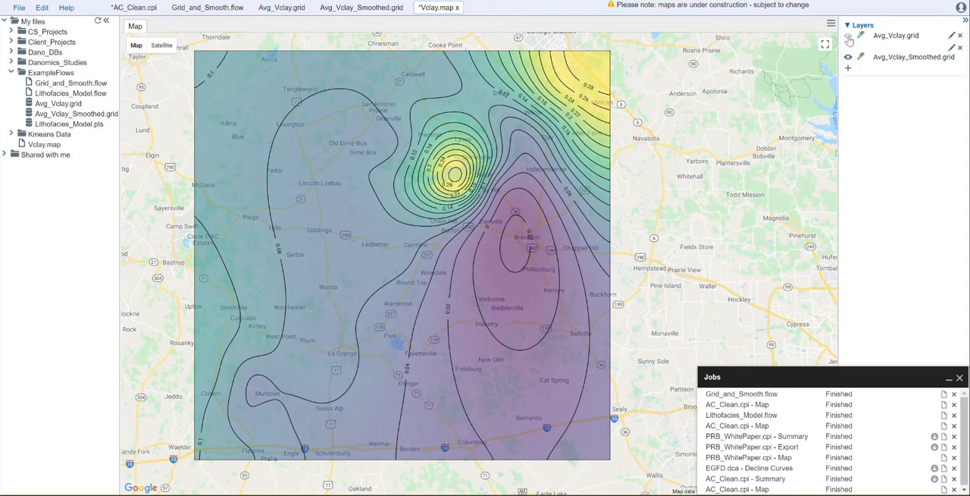
pyautogui.click(848, 36)
pyautogui.click(848, 36)
pyautogui.scroll(-1, 479, 263)
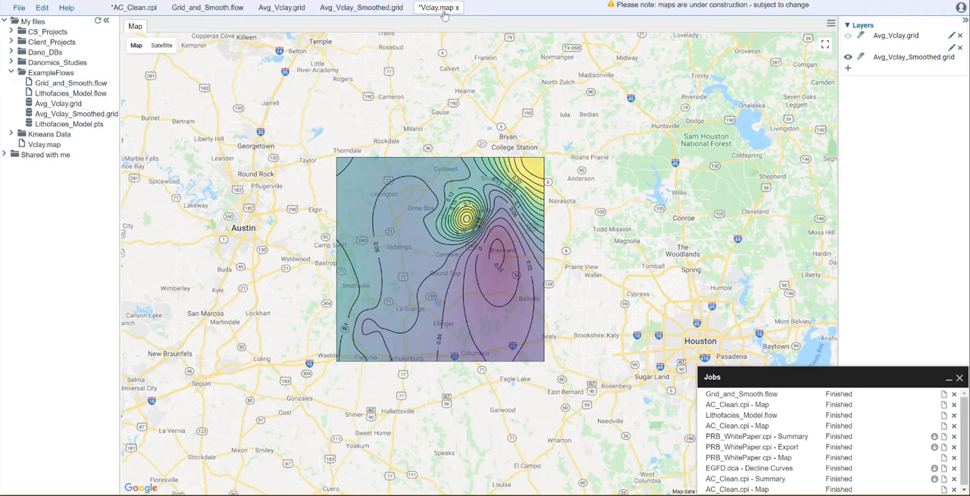
pyautogui.hotkey('ctrl', 's')
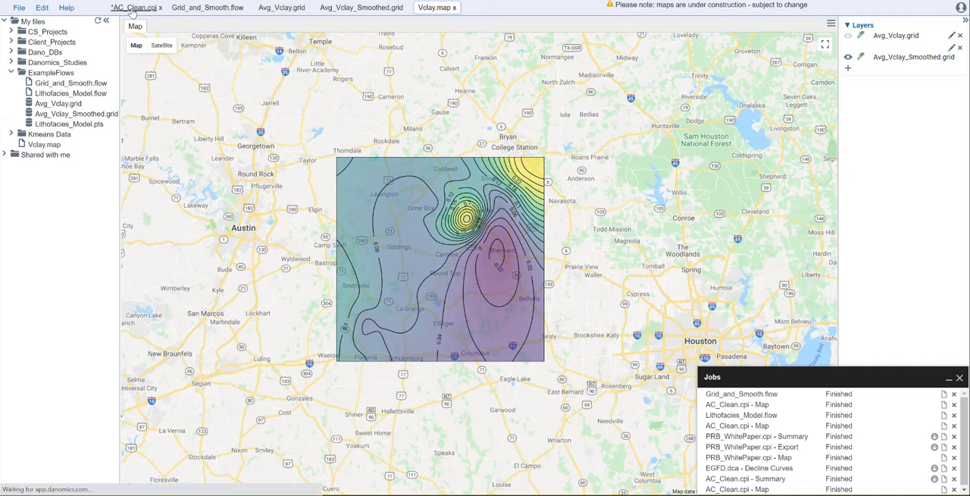
# Minimize the Jobs list over AC_Clean.cpi and review each tool's settings in Grid_and_Smooth.flow, from LogInput to the last GridOutput.
pyautogui.click(132, 8)
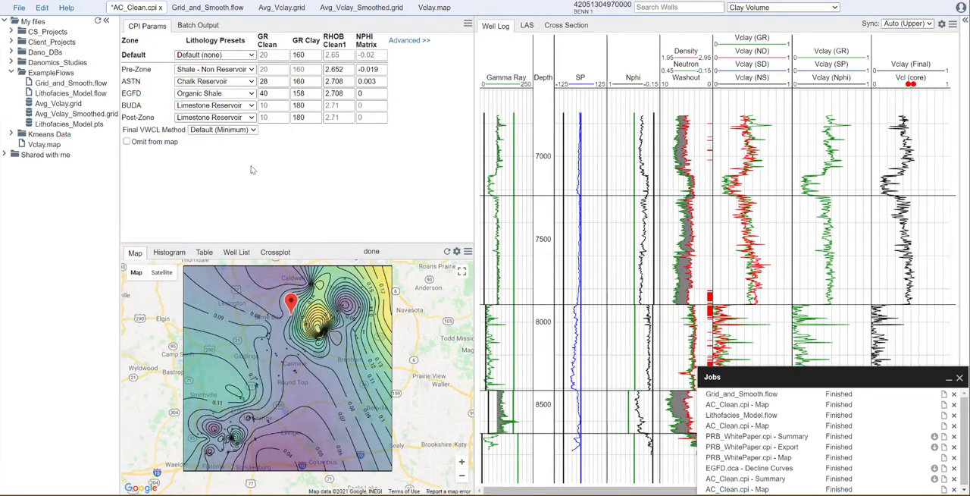
pyautogui.click(949, 378)
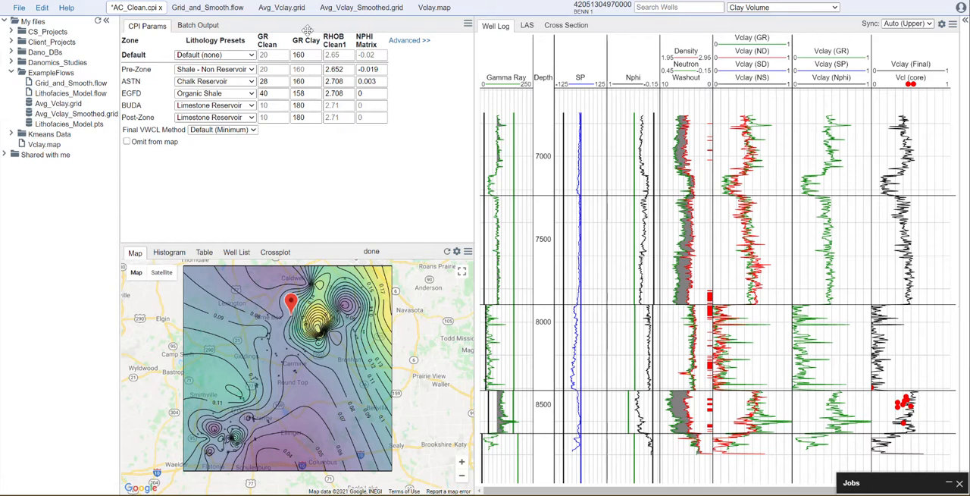
pyautogui.click(203, 9)
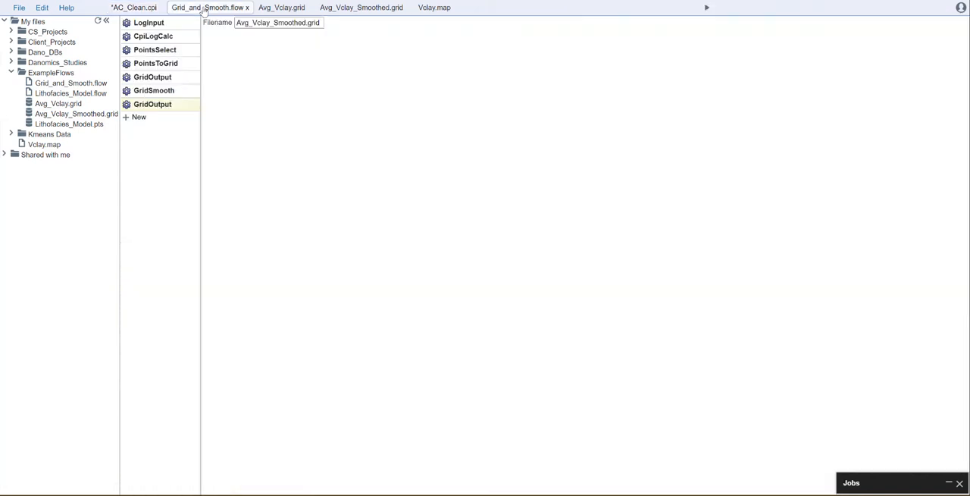
pyautogui.click(144, 22)
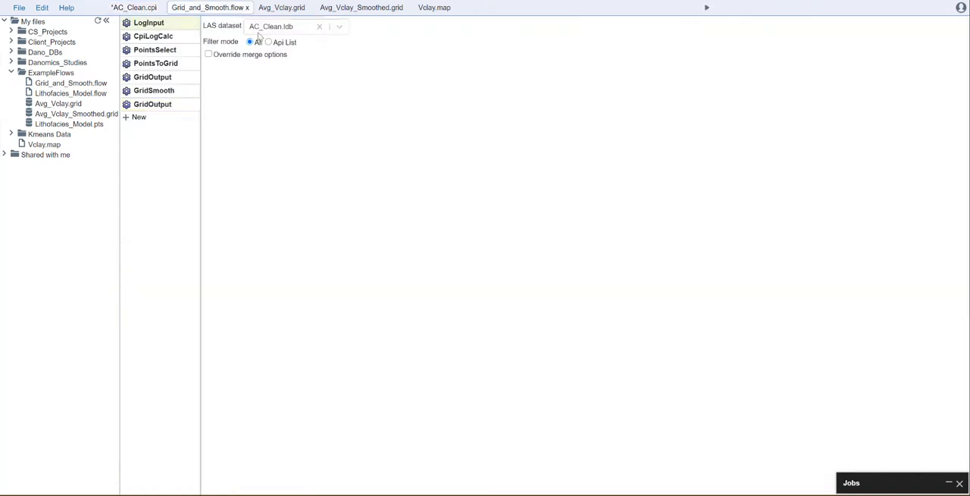
pyautogui.click(151, 37)
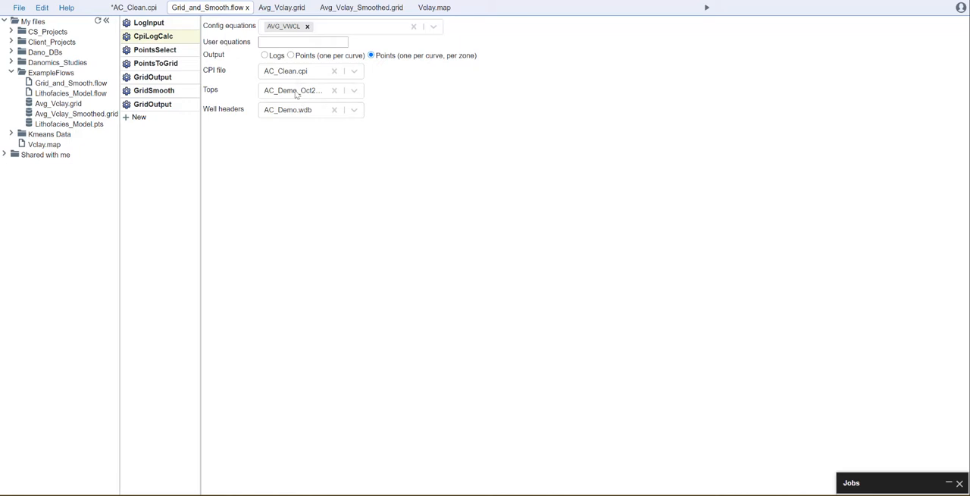
pyautogui.click(159, 51)
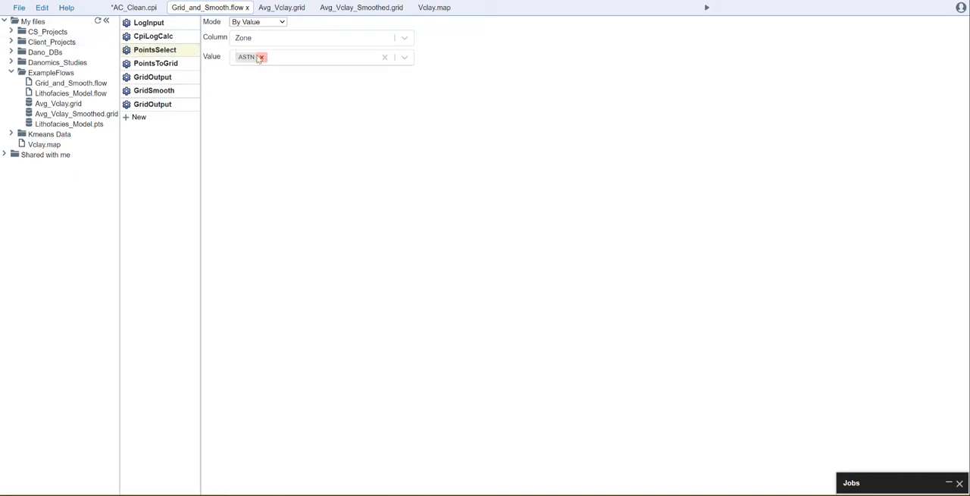
pyautogui.click(156, 63)
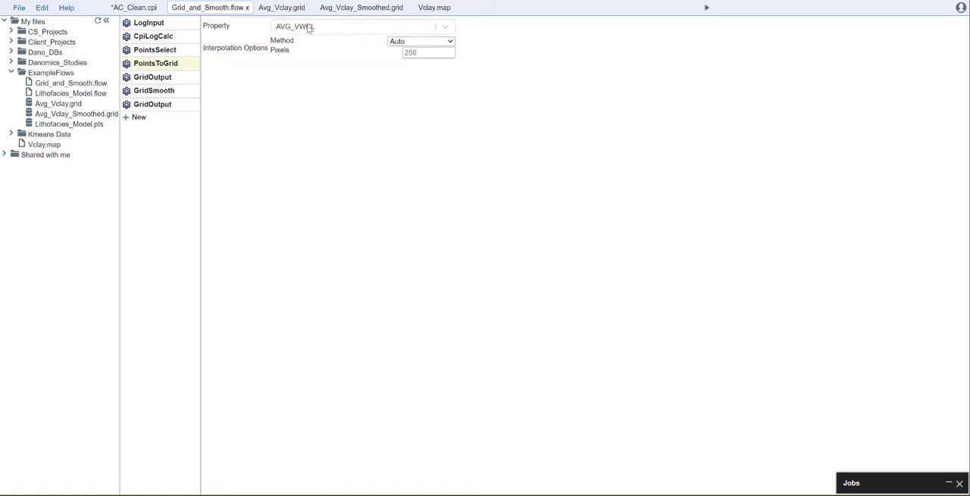
pyautogui.click(190, 76)
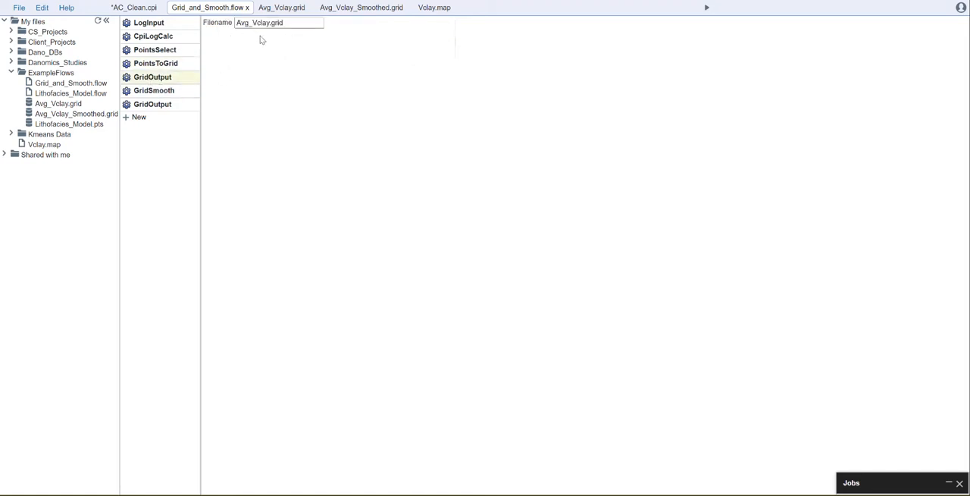
pyautogui.click(162, 89)
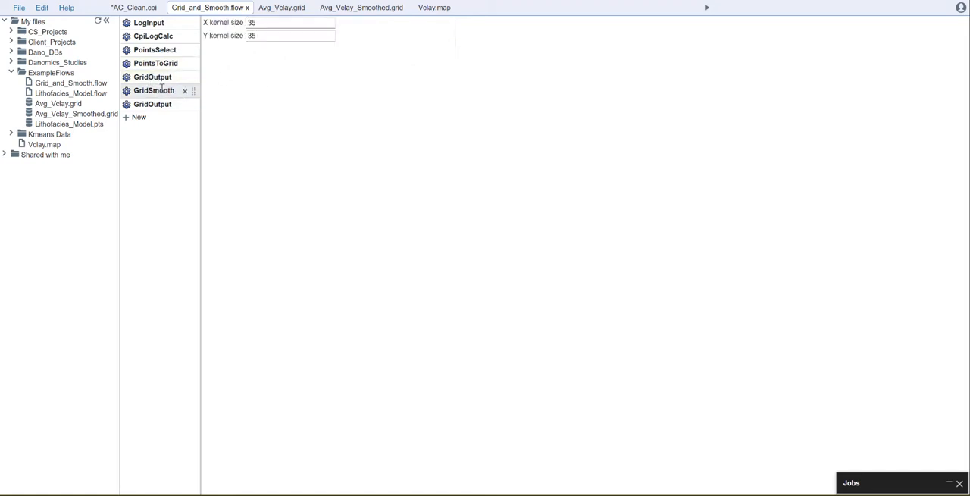
pyautogui.click(147, 104)
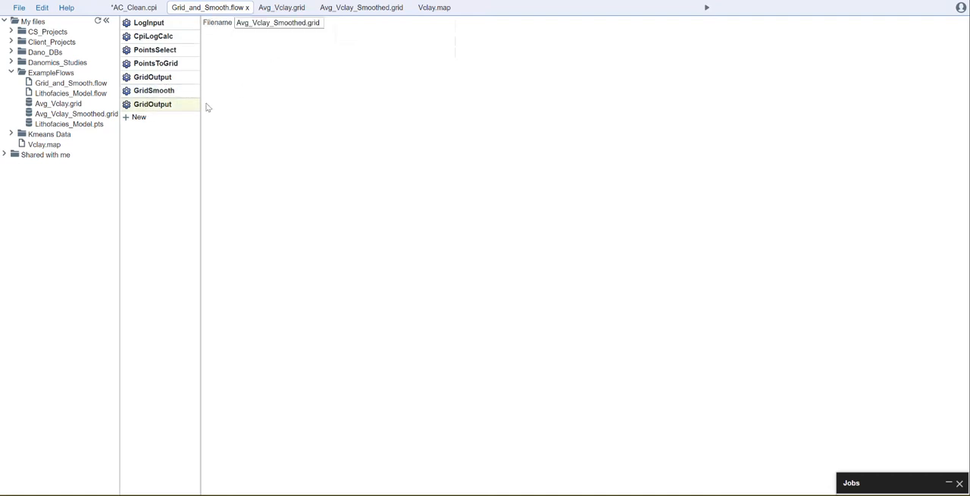
# Return to Vclay.map, hide the Avg_Vclay_Smoothed.grid layer and show the Avg_Vclay.grid layer instead.
pyautogui.click(436, 8)
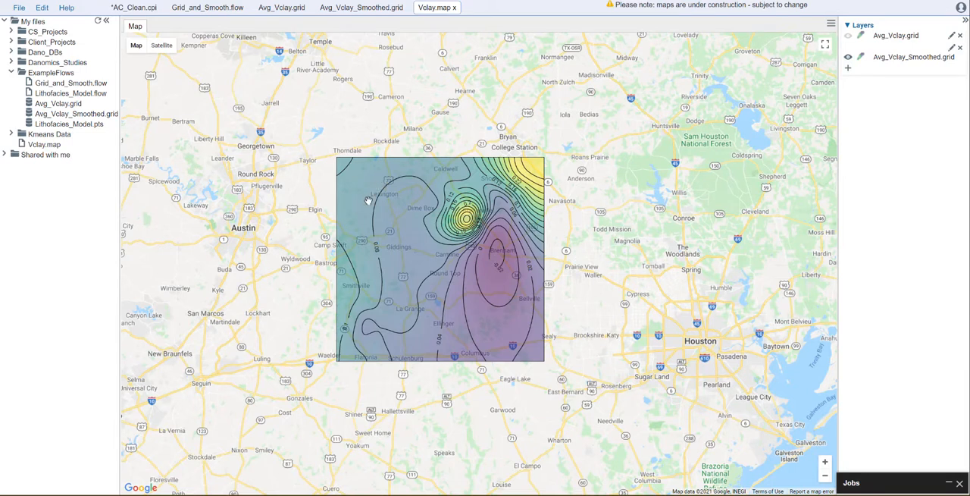
pyautogui.click(848, 58)
pyautogui.click(848, 35)
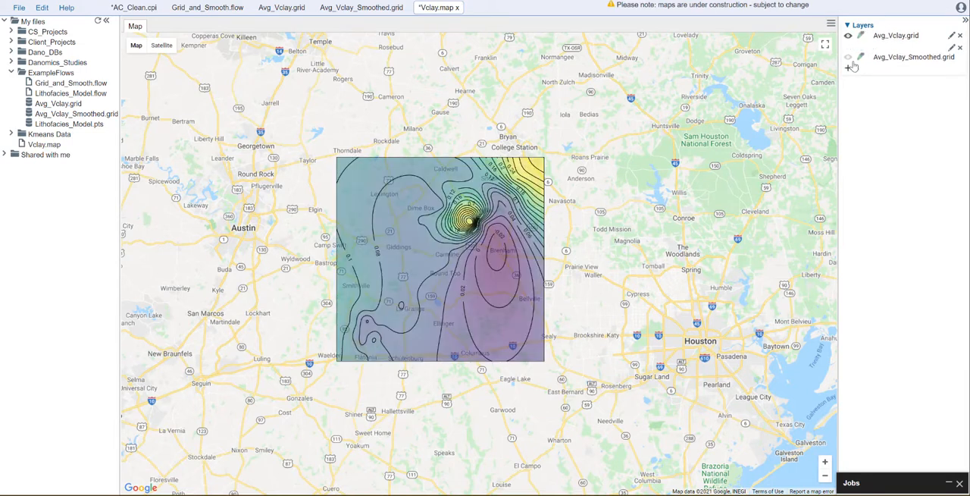